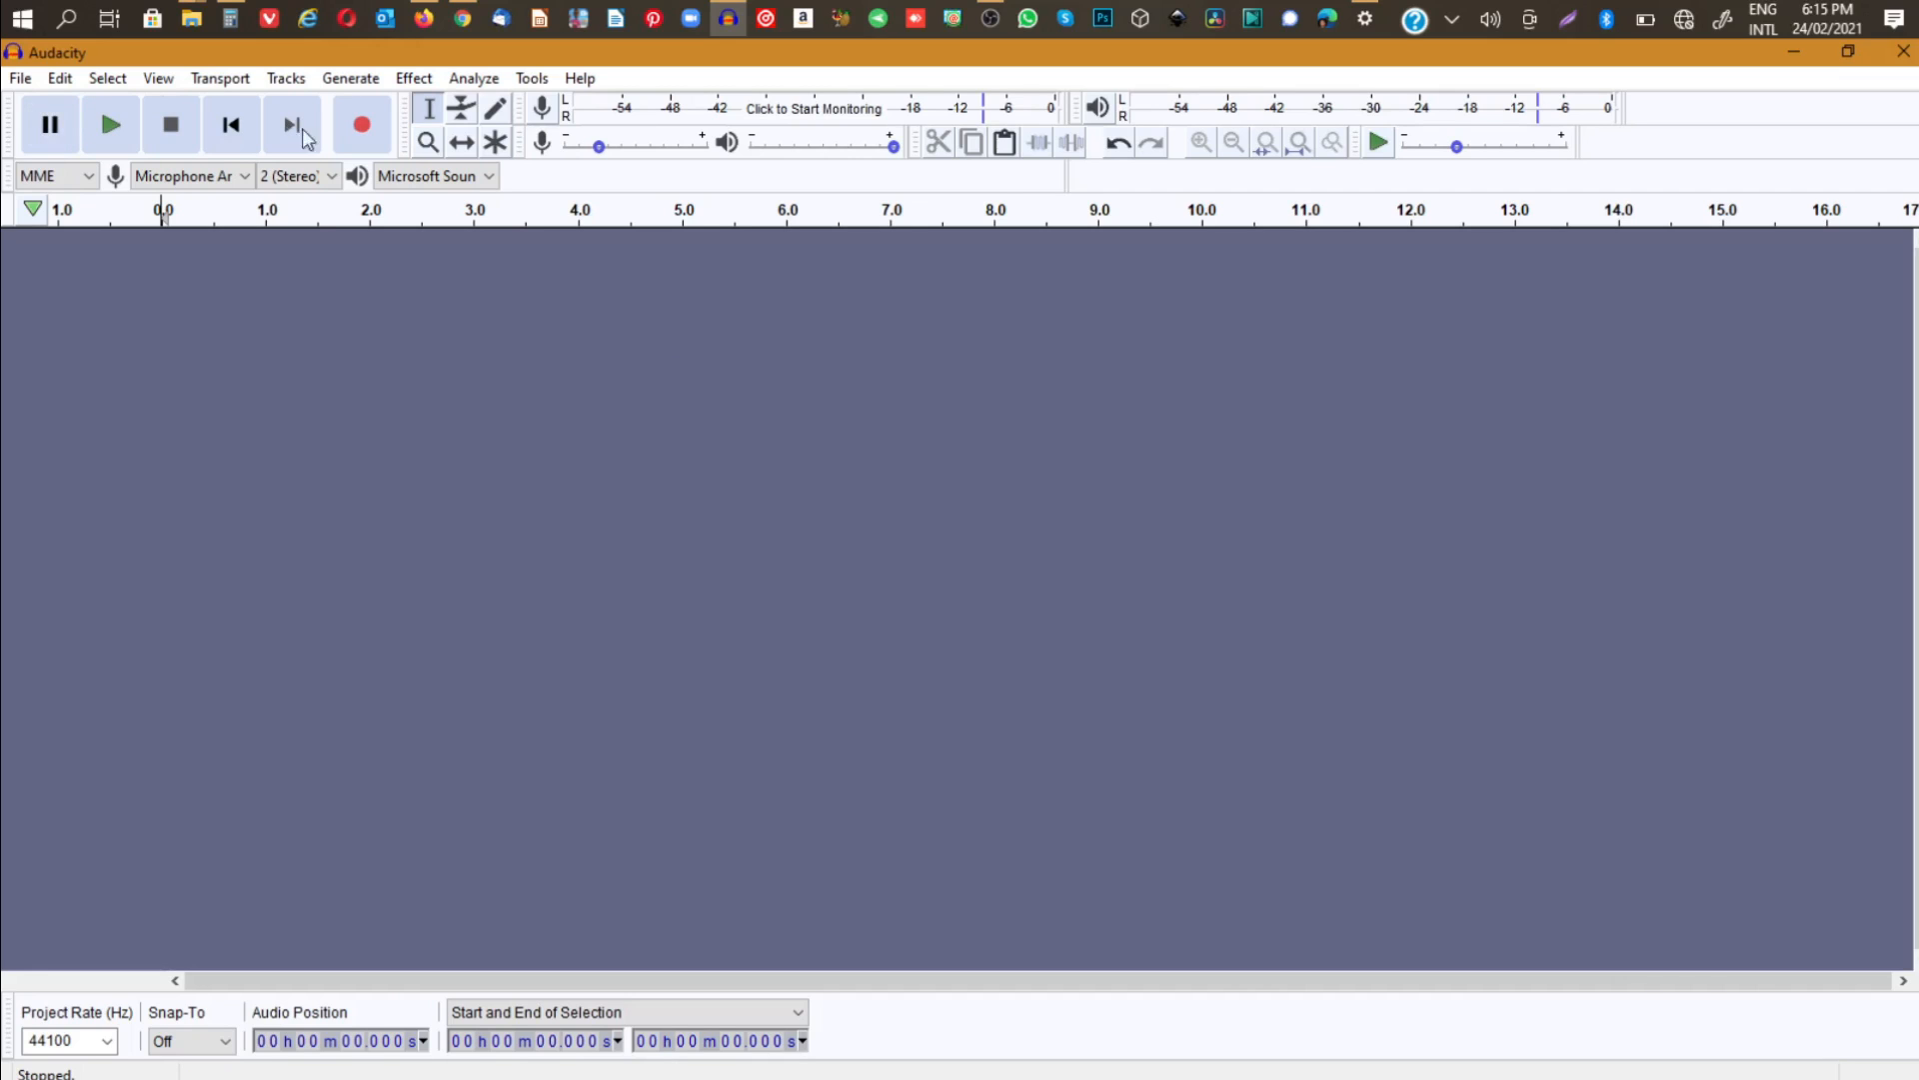
- Record a stereo voice clip about 16 seconds long and play it back from the start
click(360, 125)
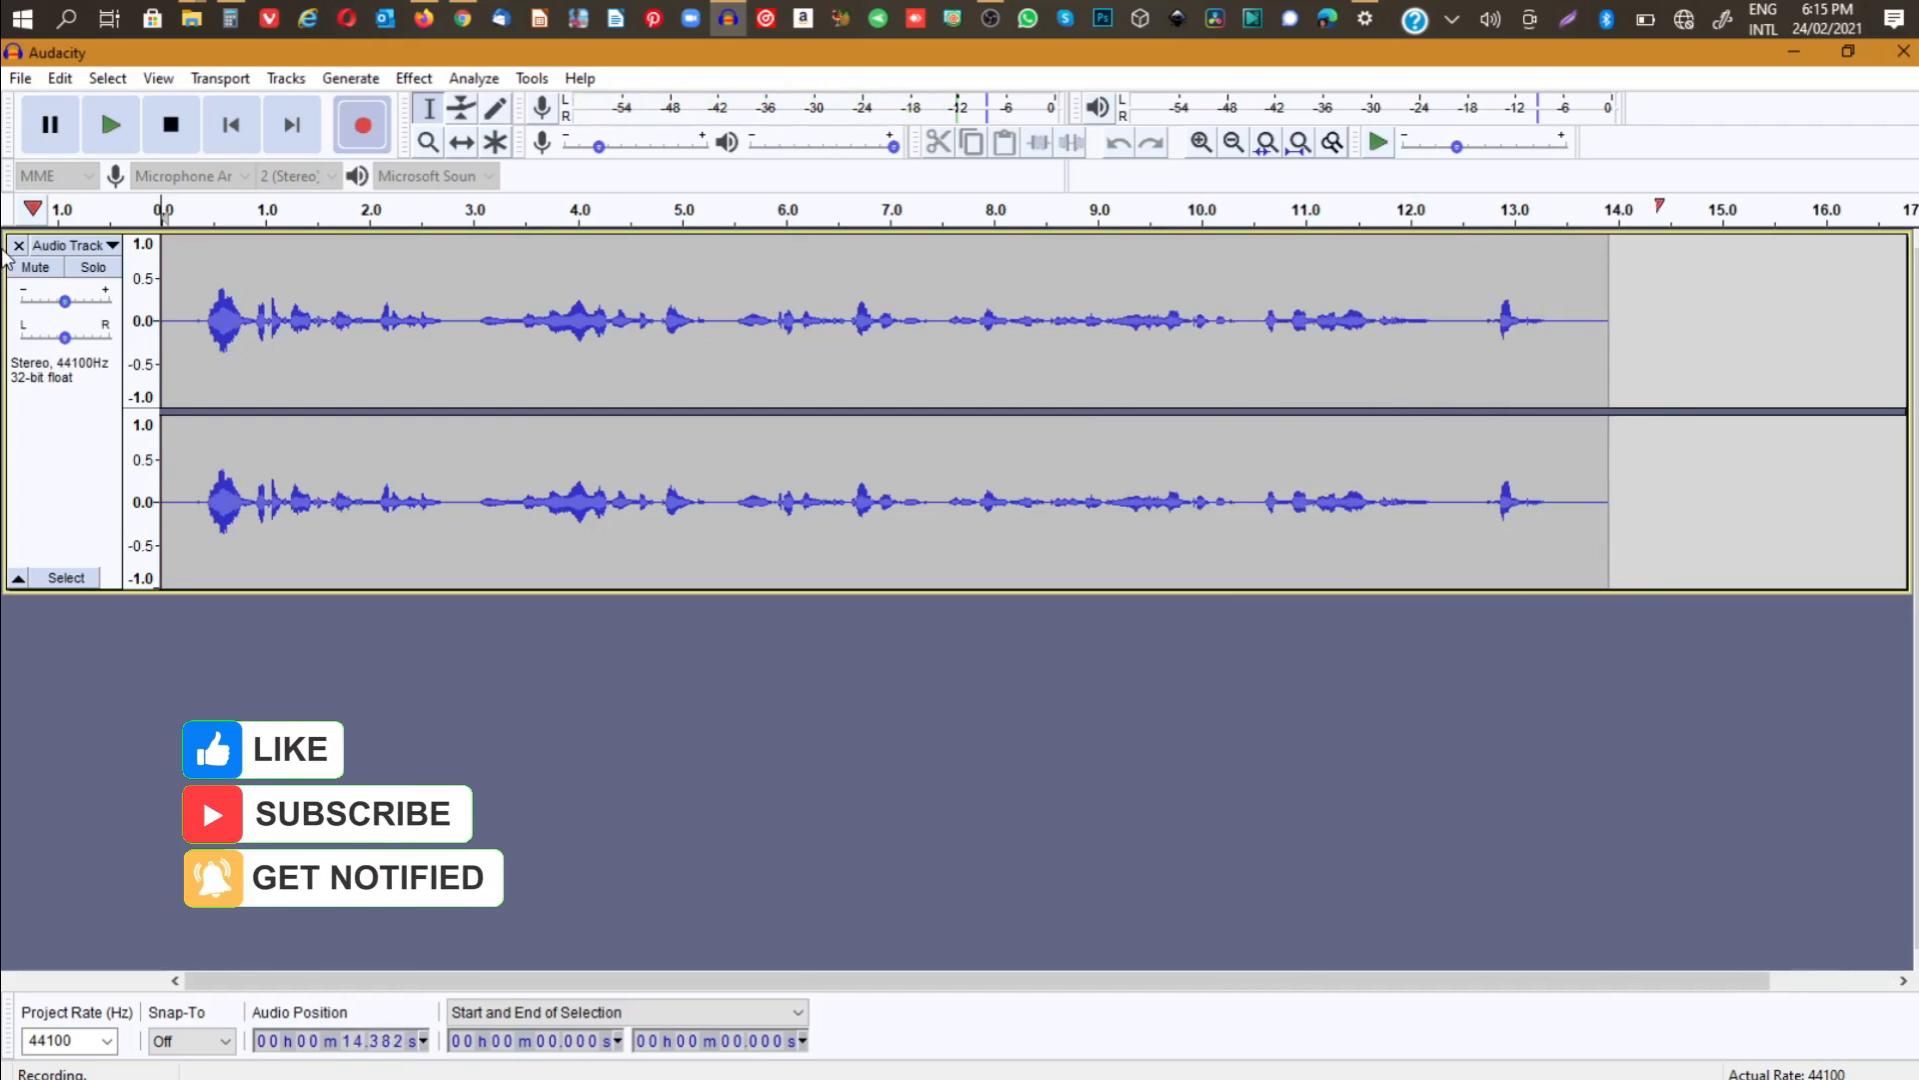
click(172, 126)
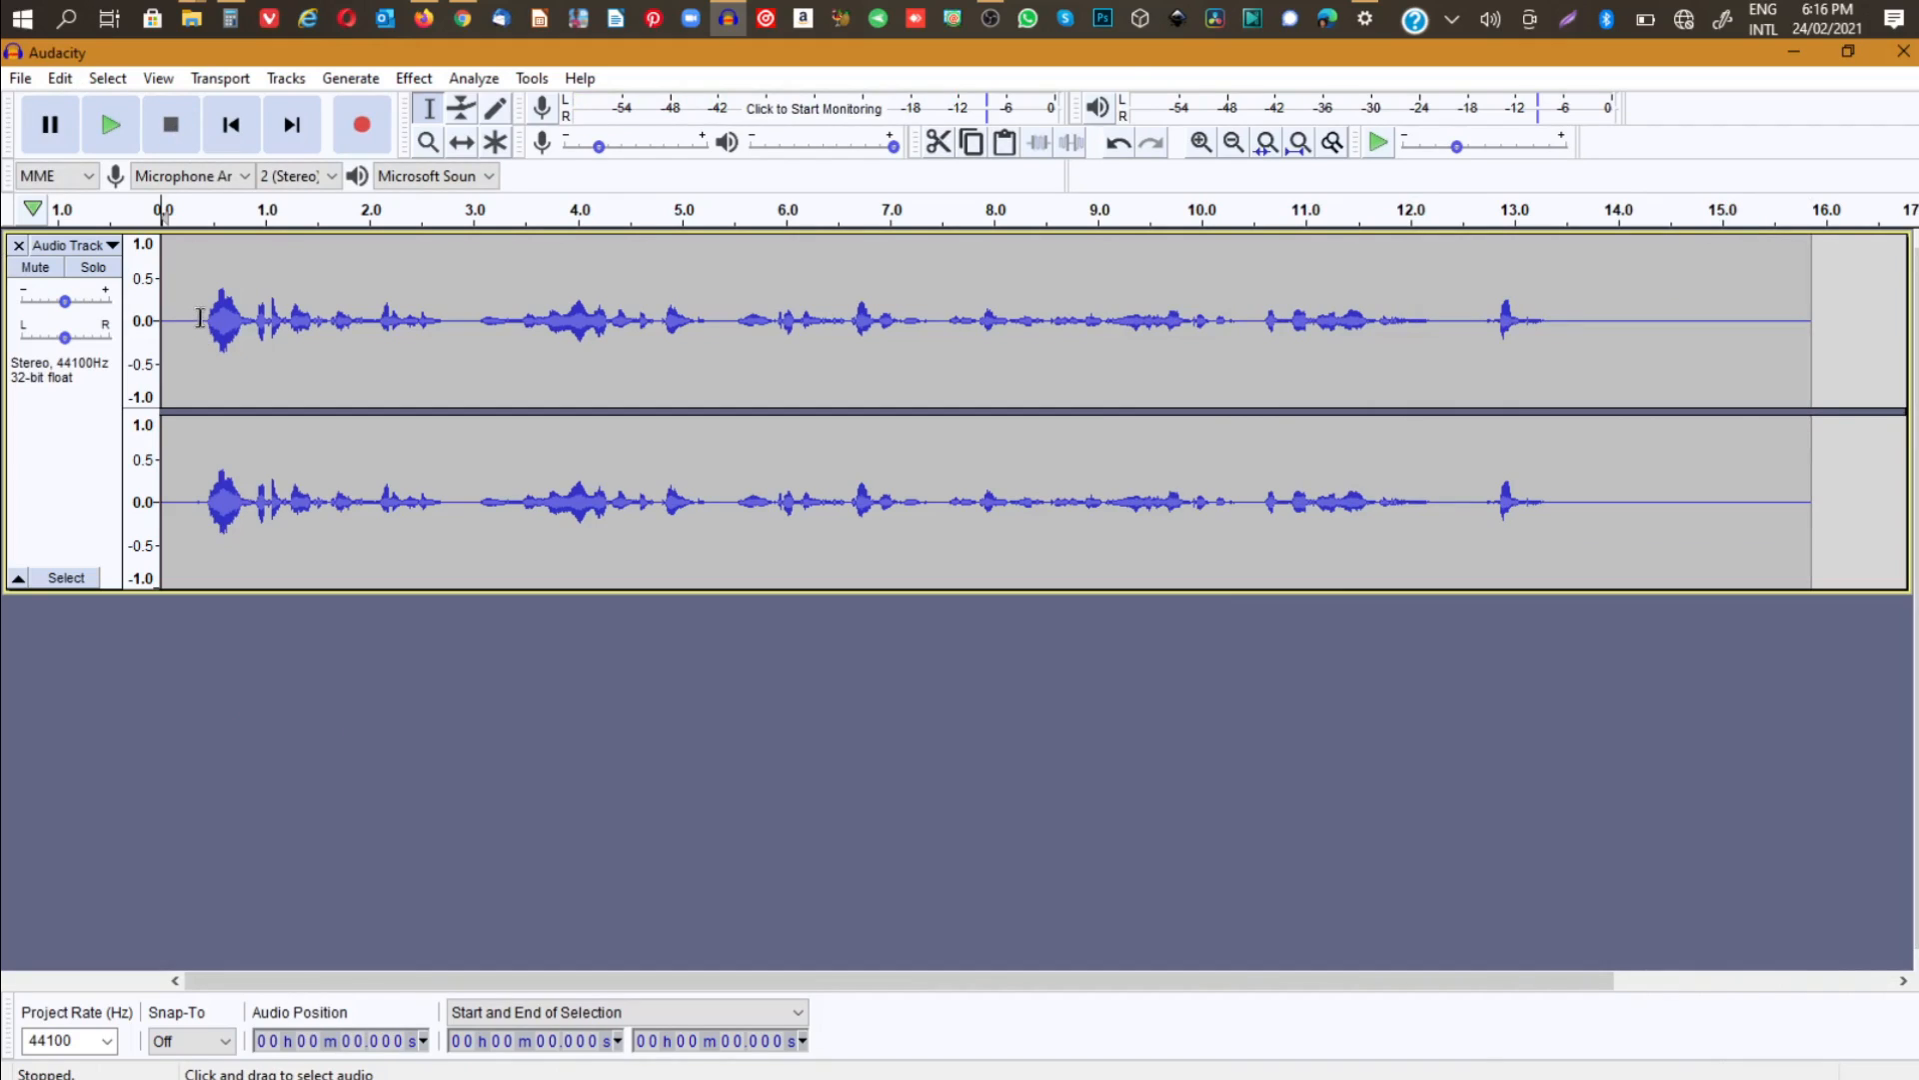
click(112, 127)
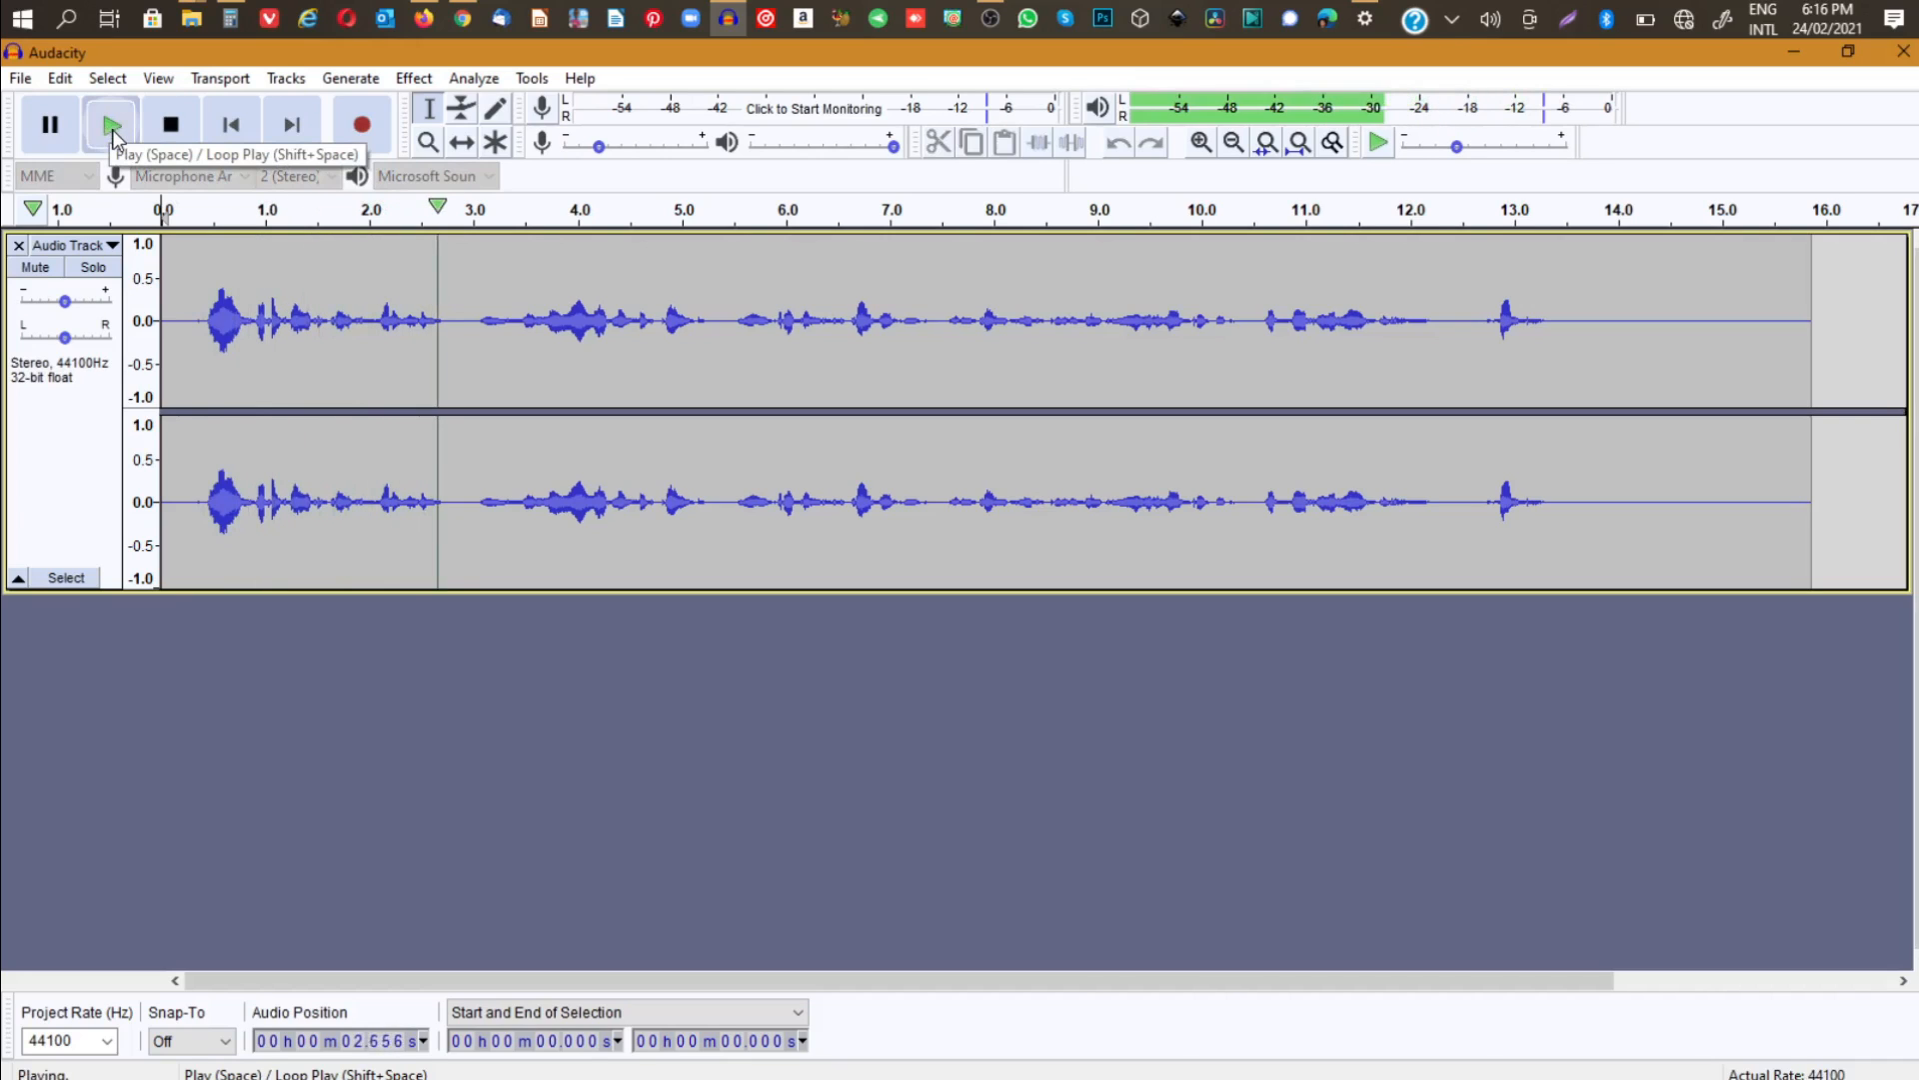
click(112, 127)
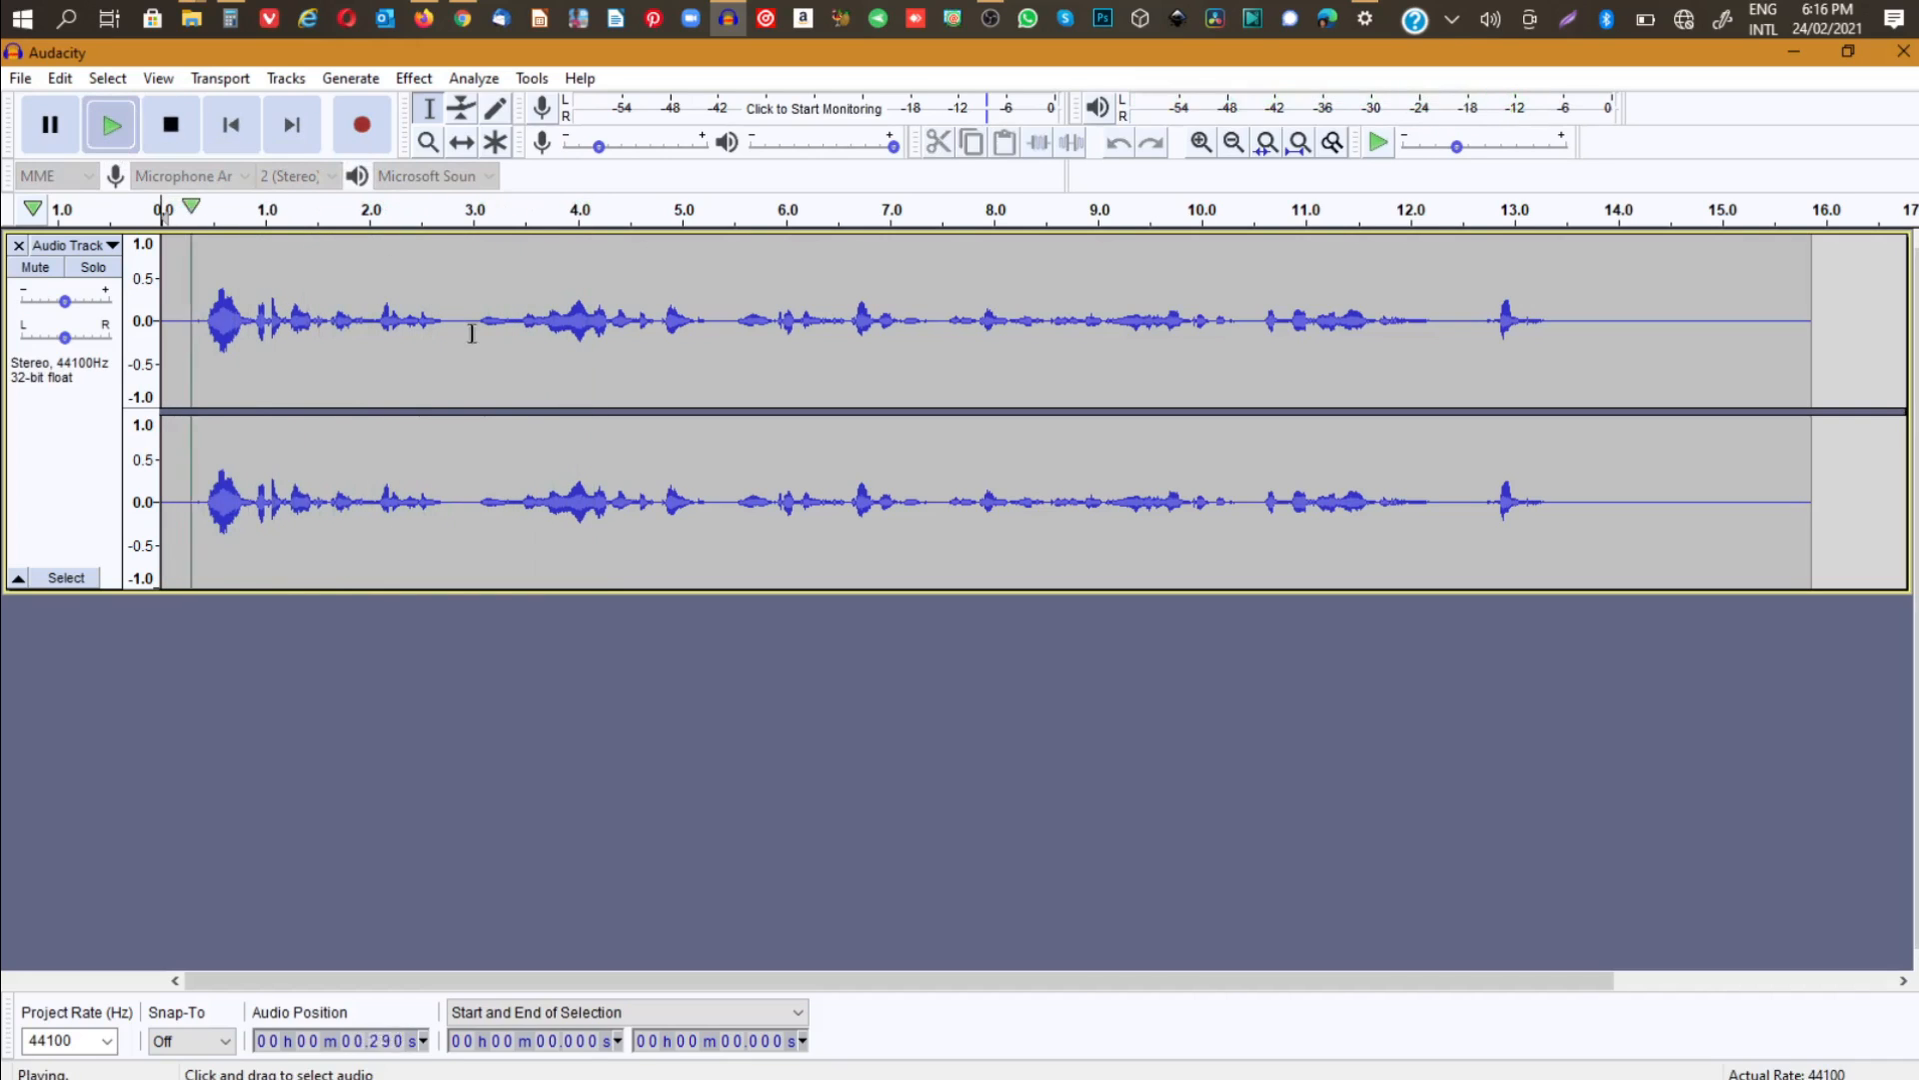
key(space)
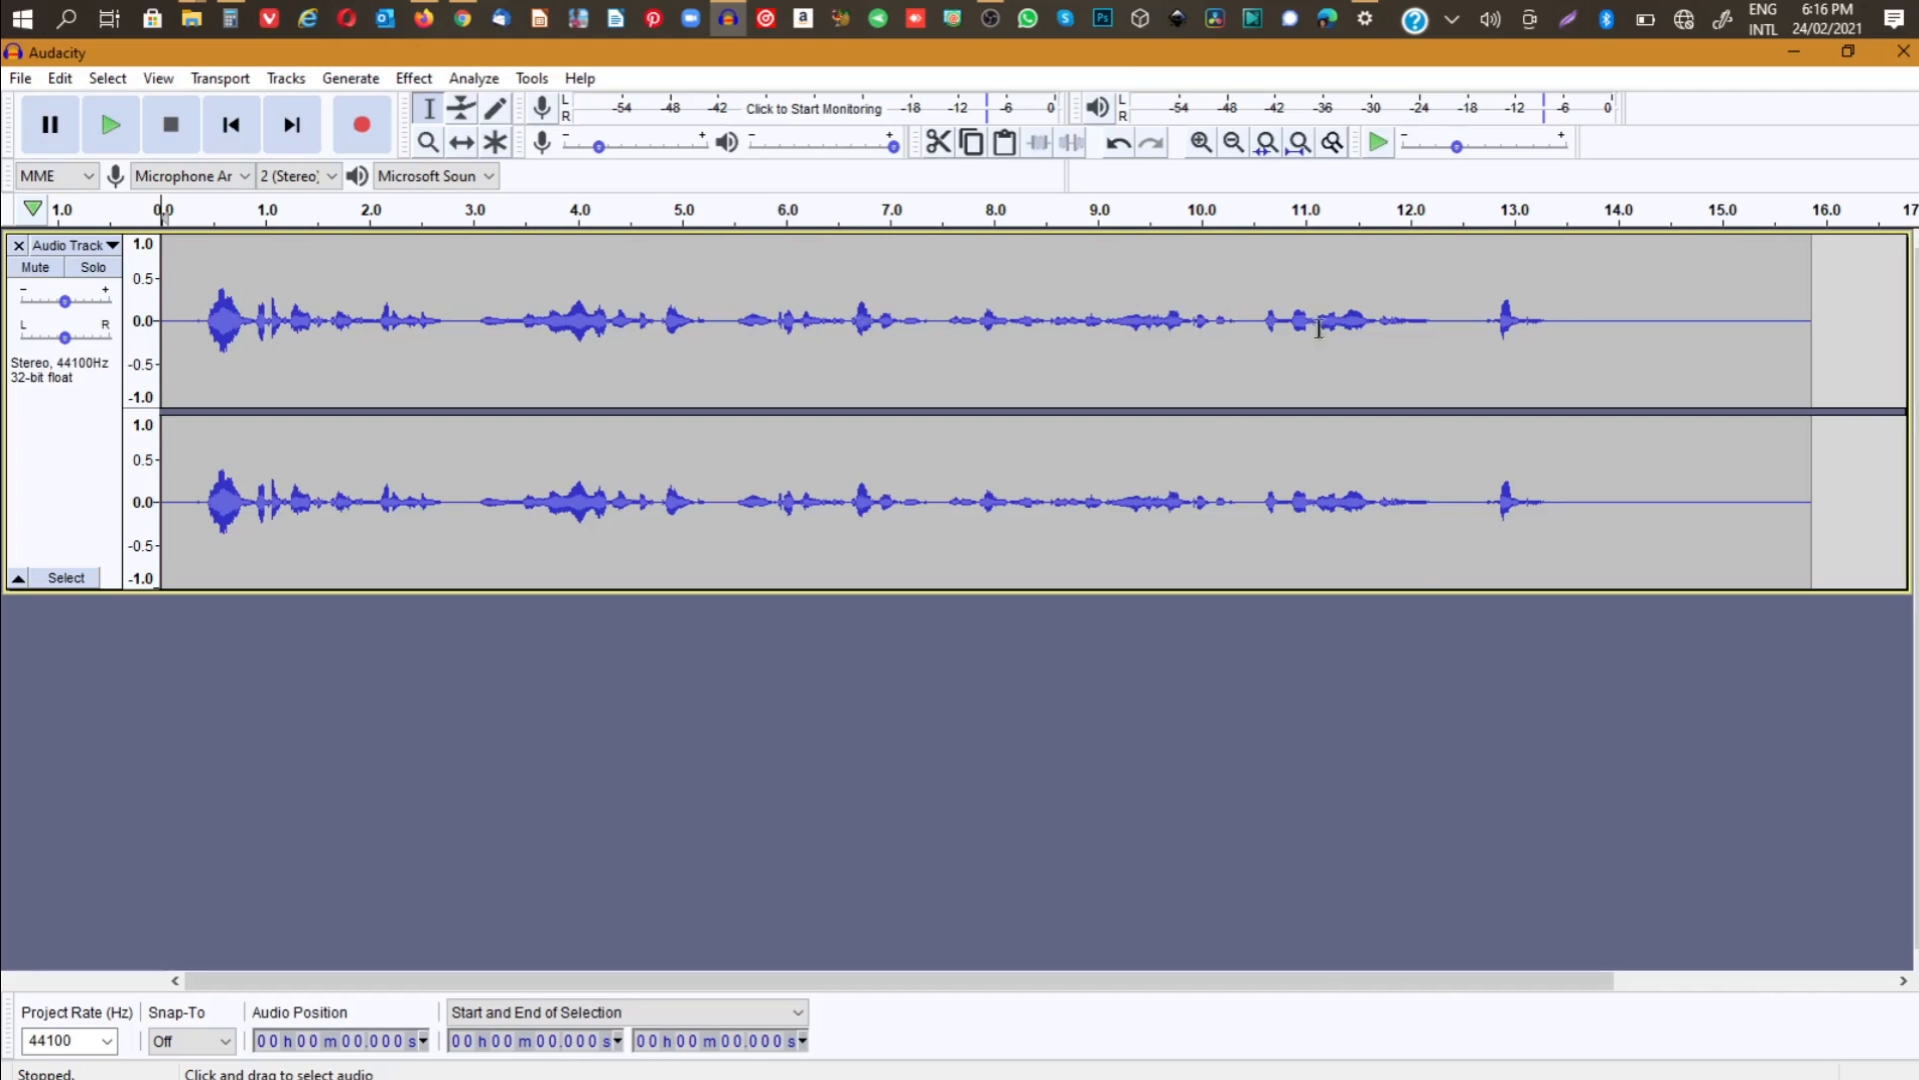
- Capture a noise profile for Noise Reduction from the quiet stretch between about 11.95 and 12.19 seconds
drag(1404, 304, 1429, 304)
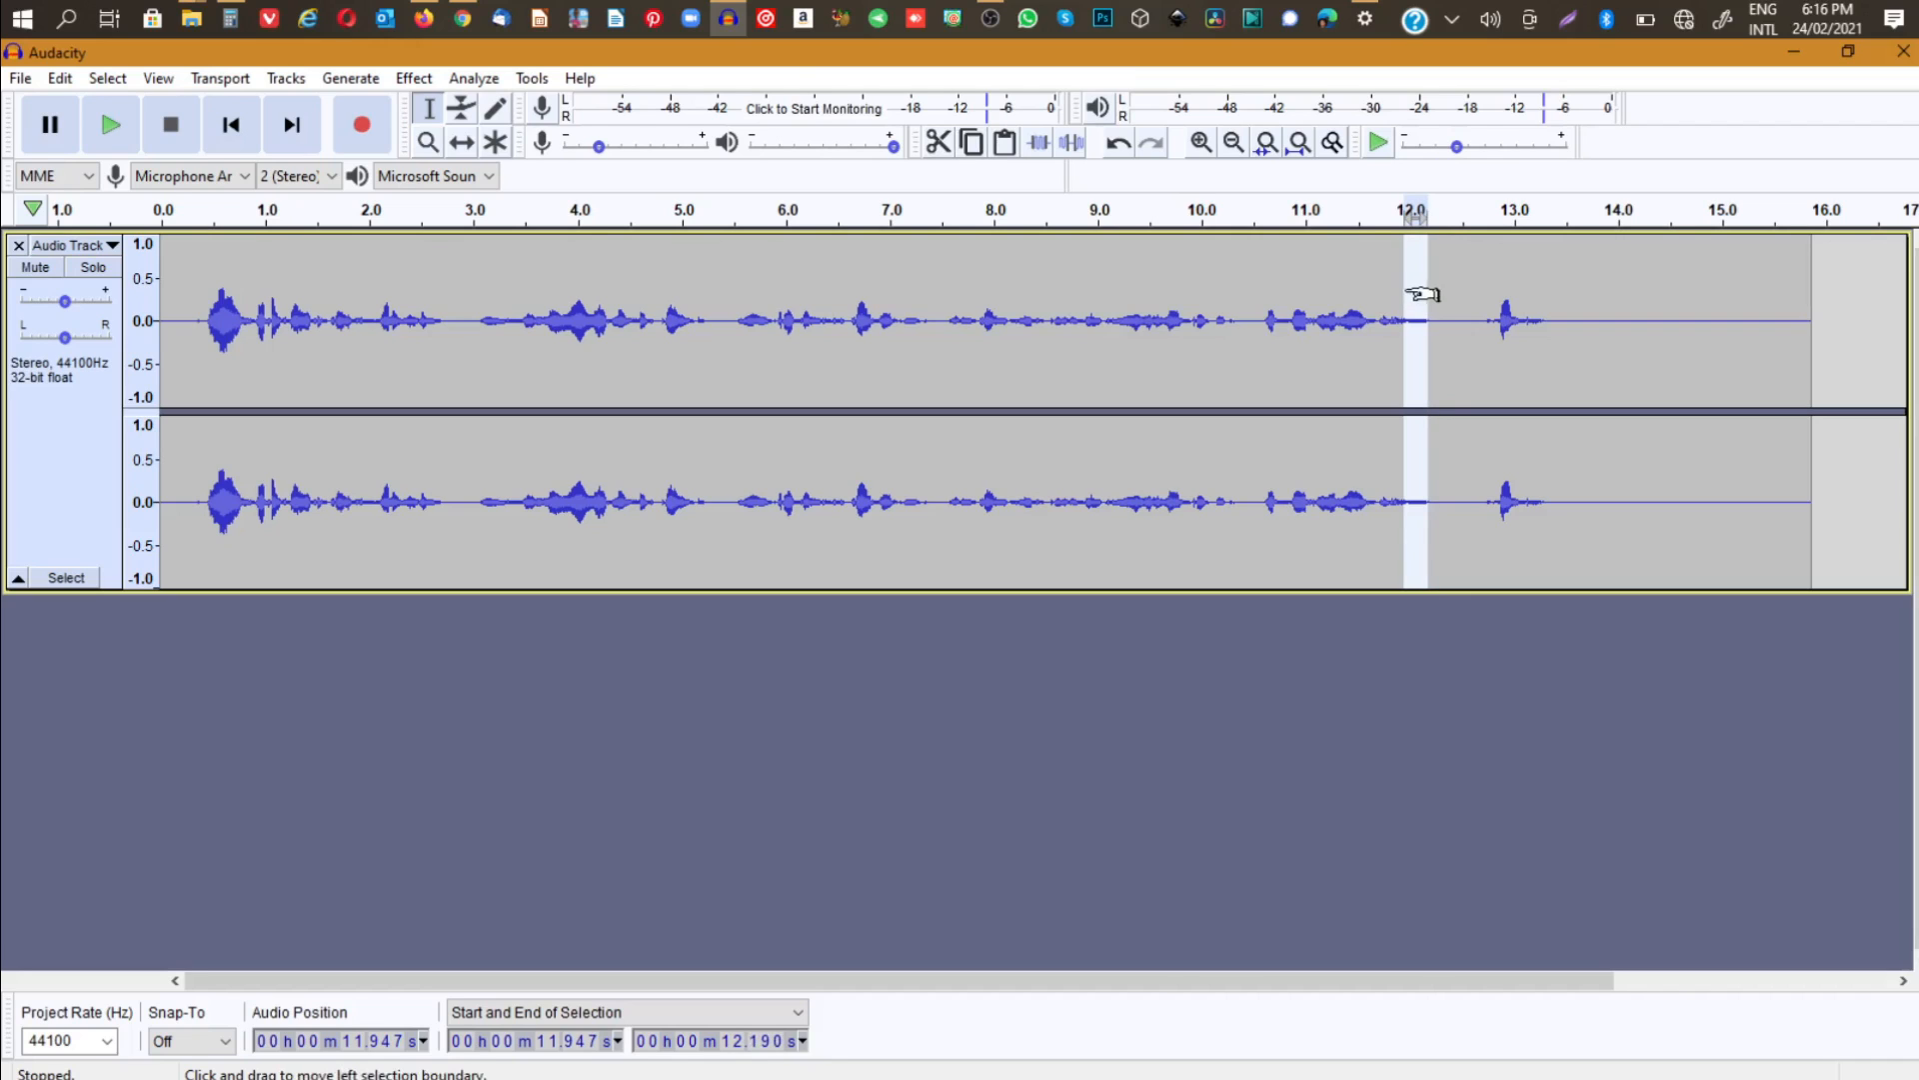
click(413, 78)
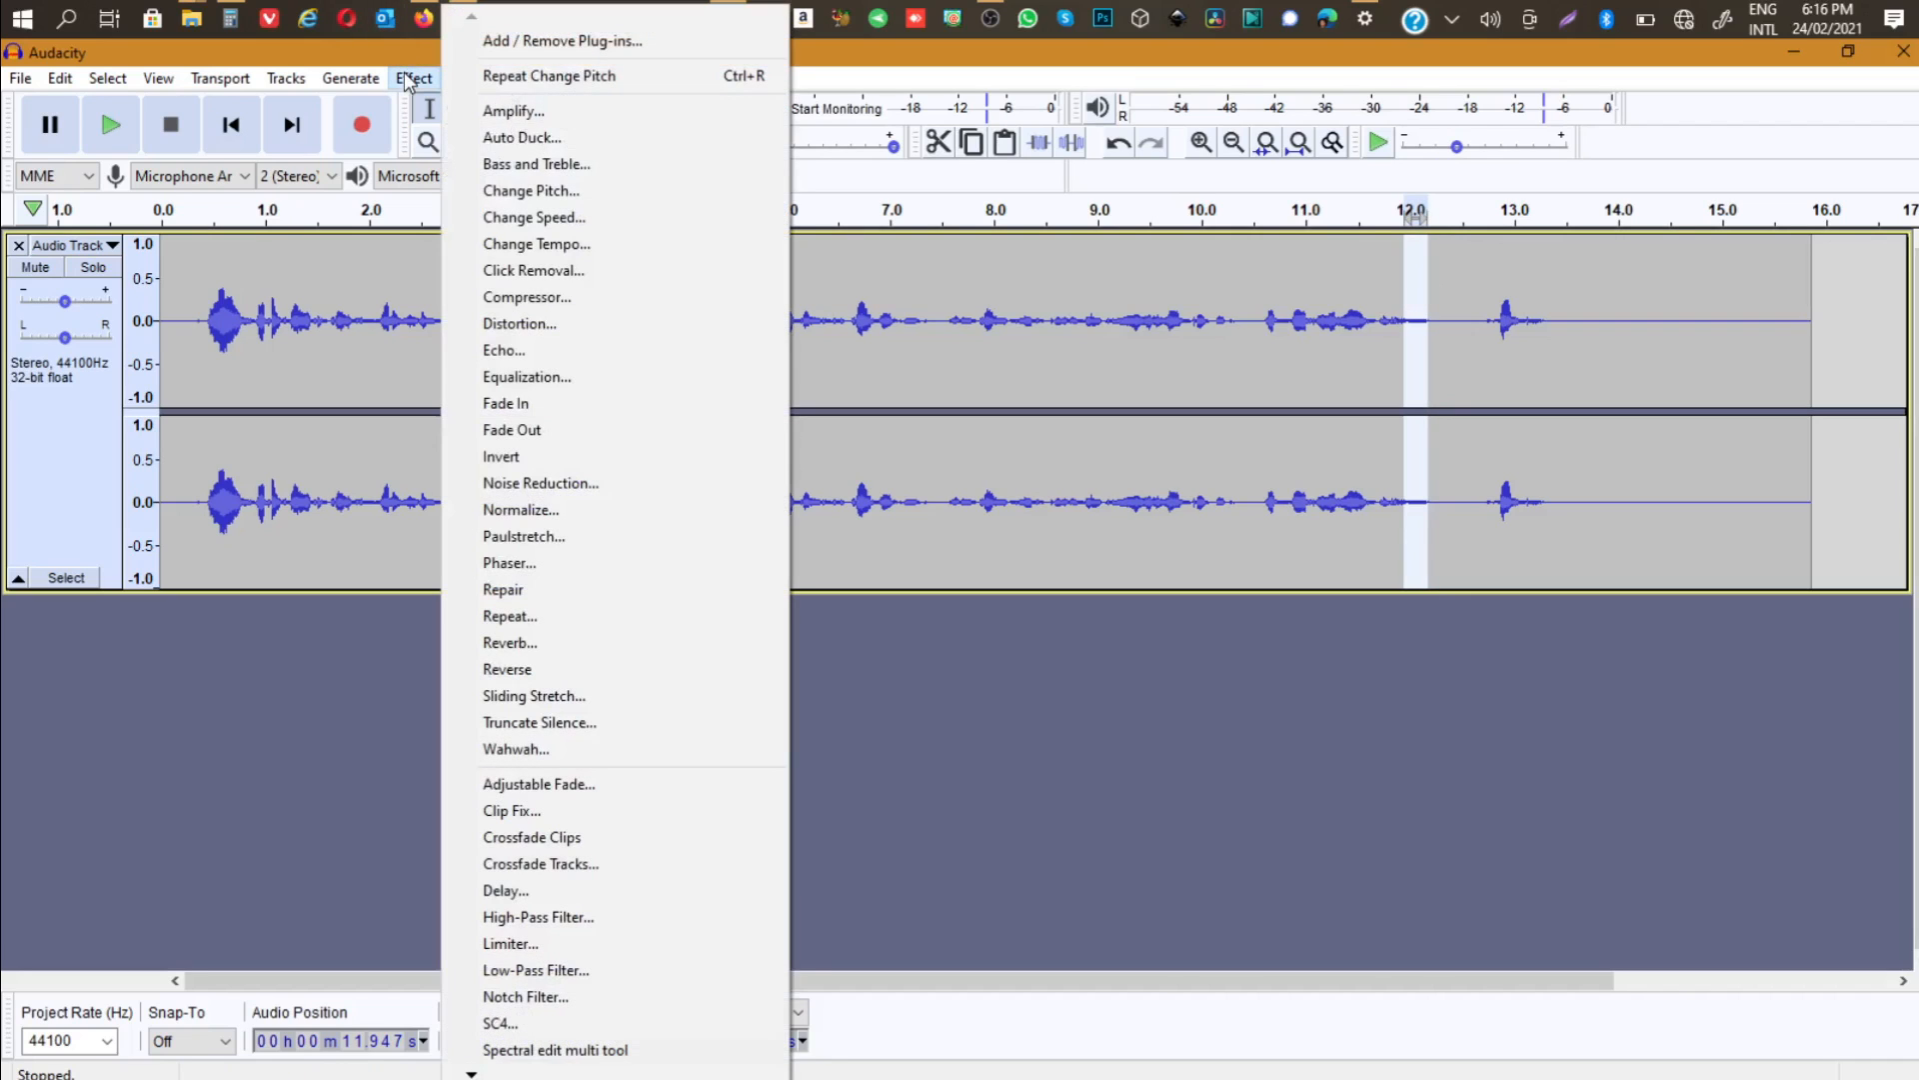
click(516, 478)
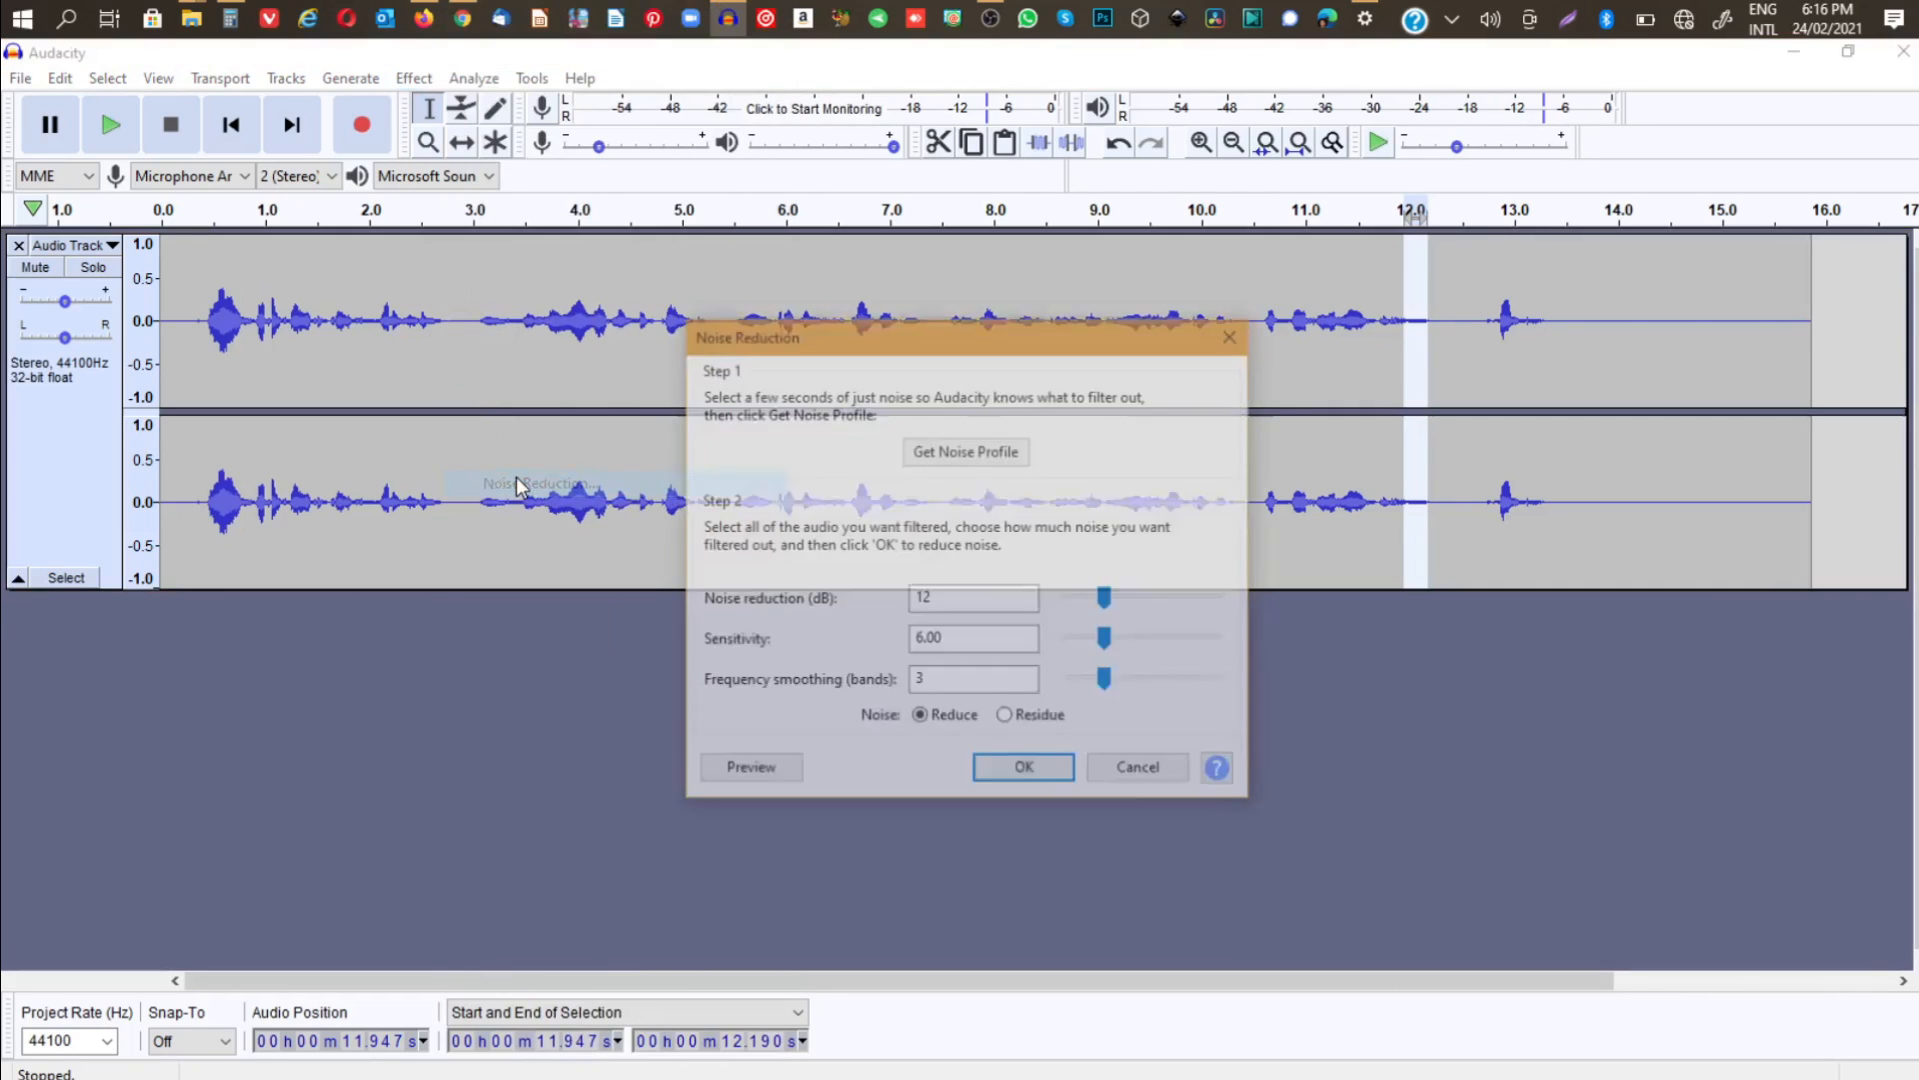
click(948, 454)
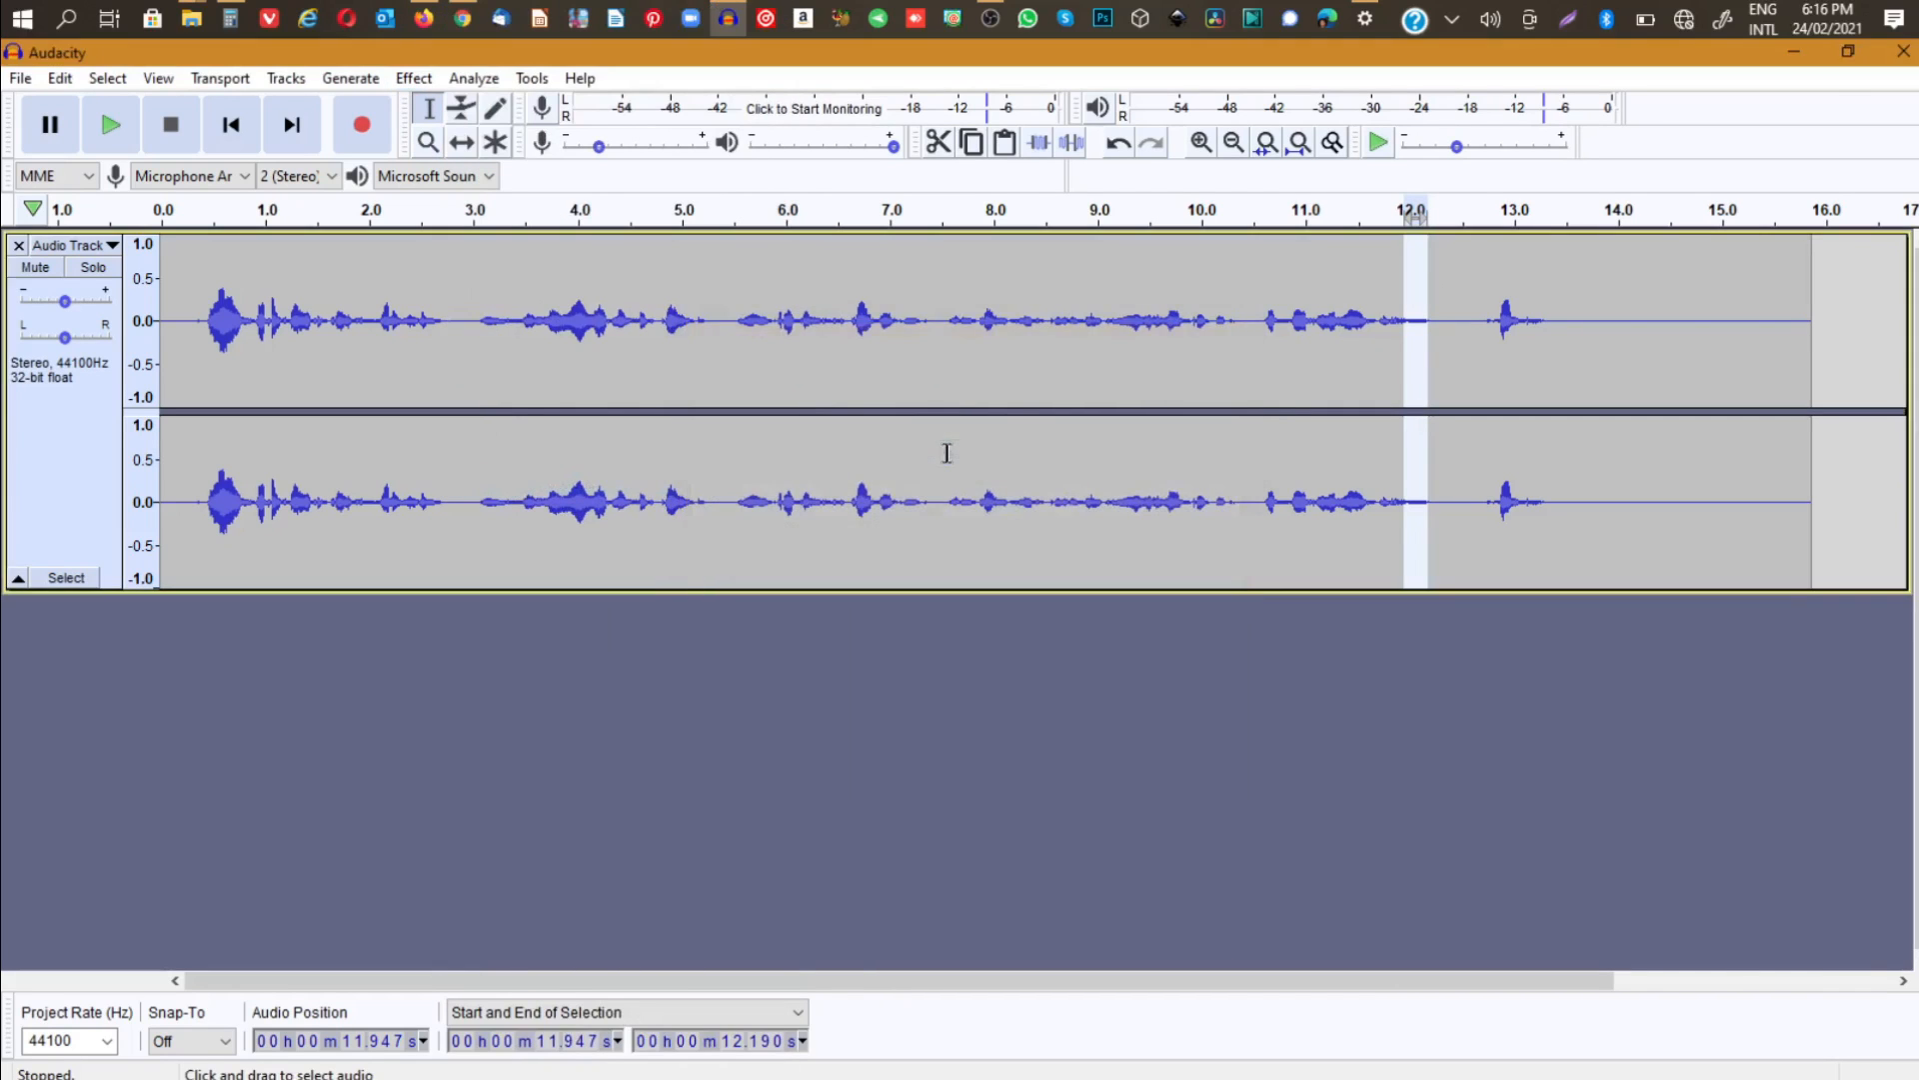
- Apply Noise Reduction to the whole track with 12 dB reduction, sensitivity 6.00 and frequency smoothing of 3 bands
click(1052, 321)
key(ctrl+a)
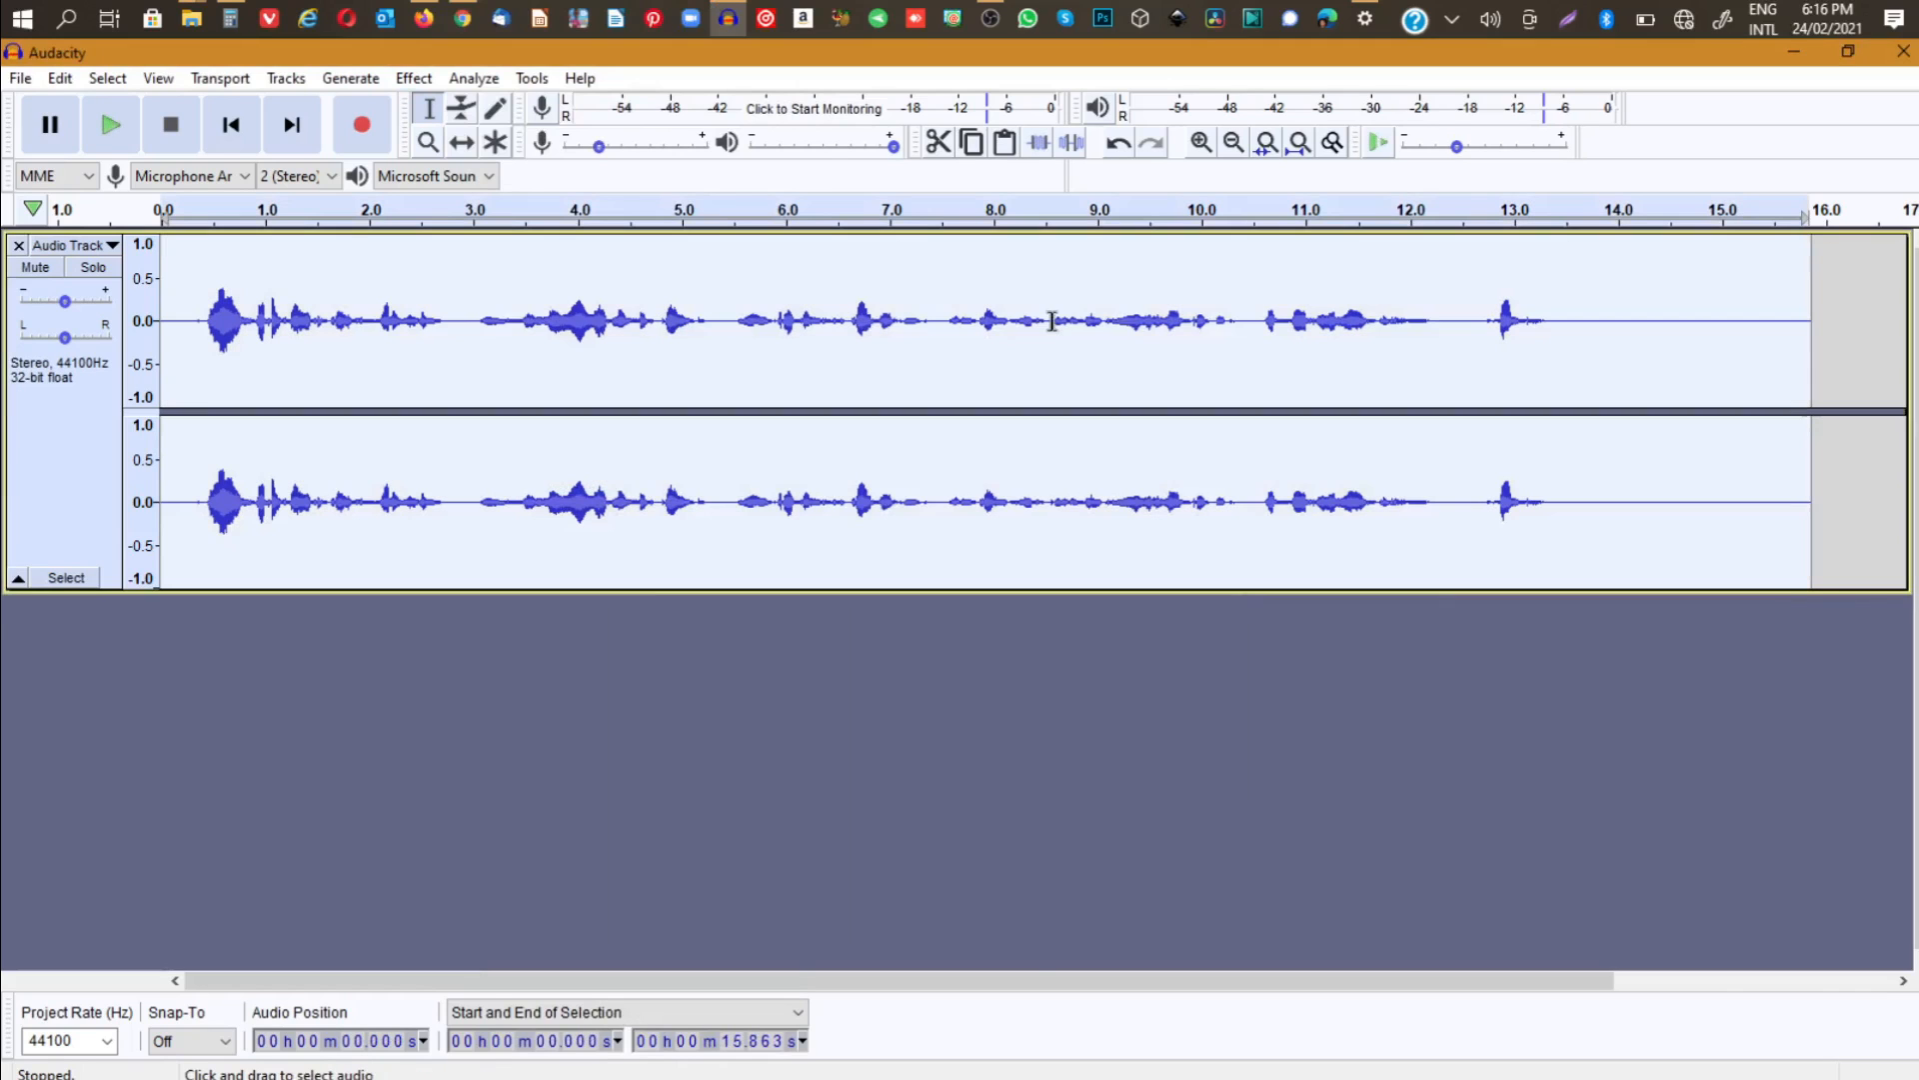
click(414, 78)
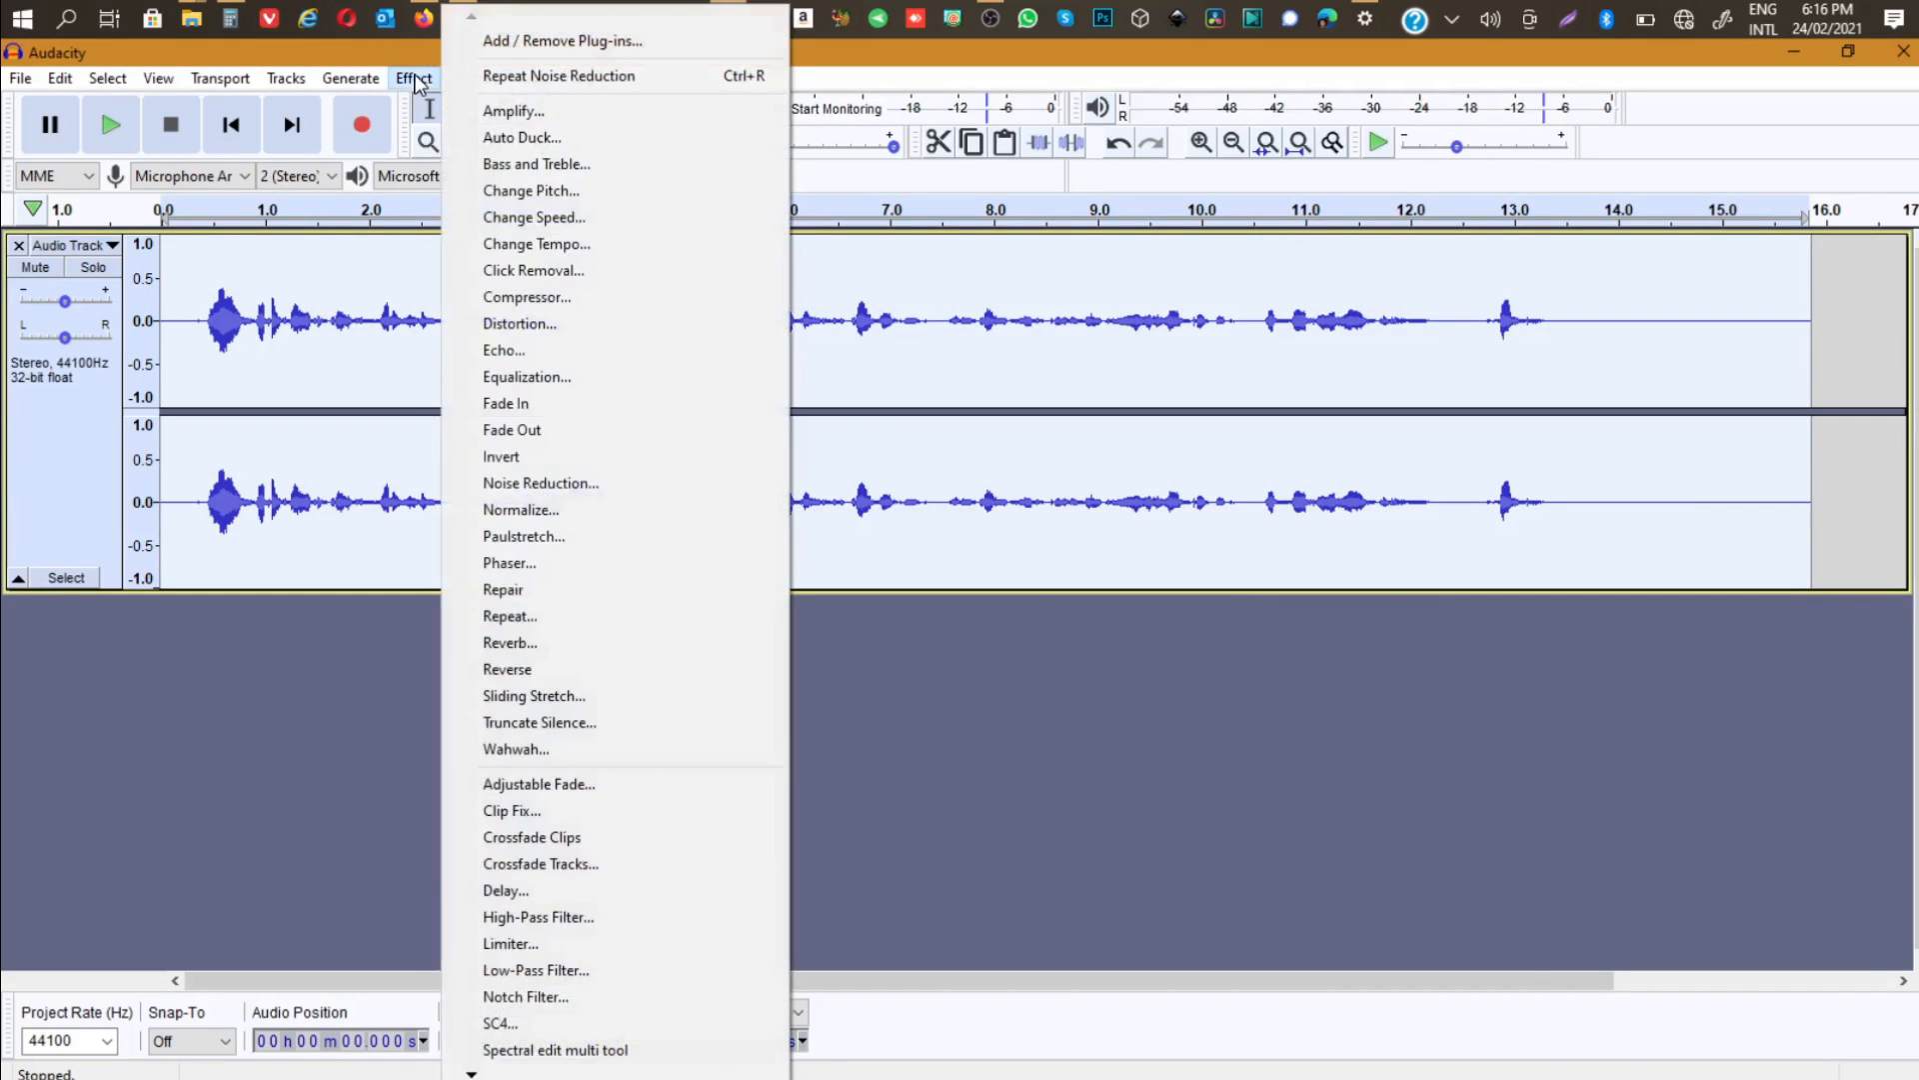
click(549, 484)
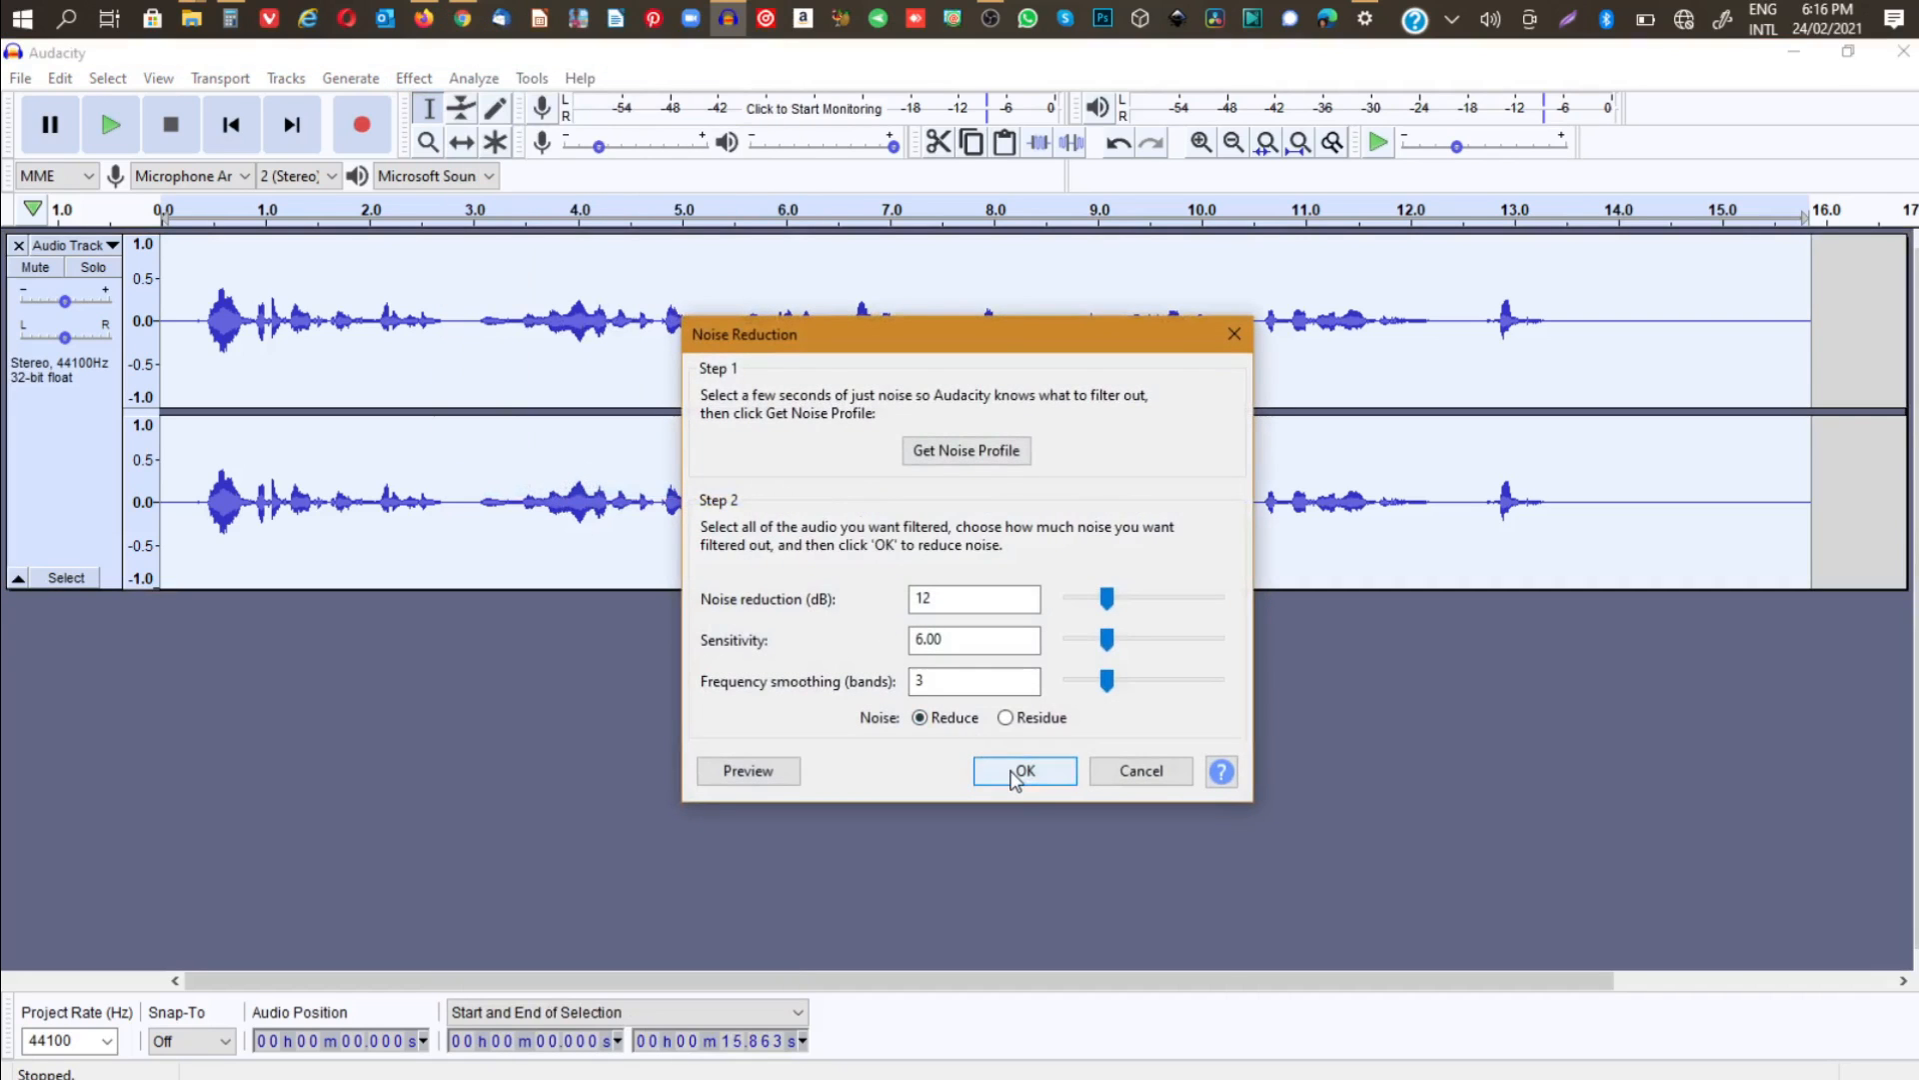
click(1015, 773)
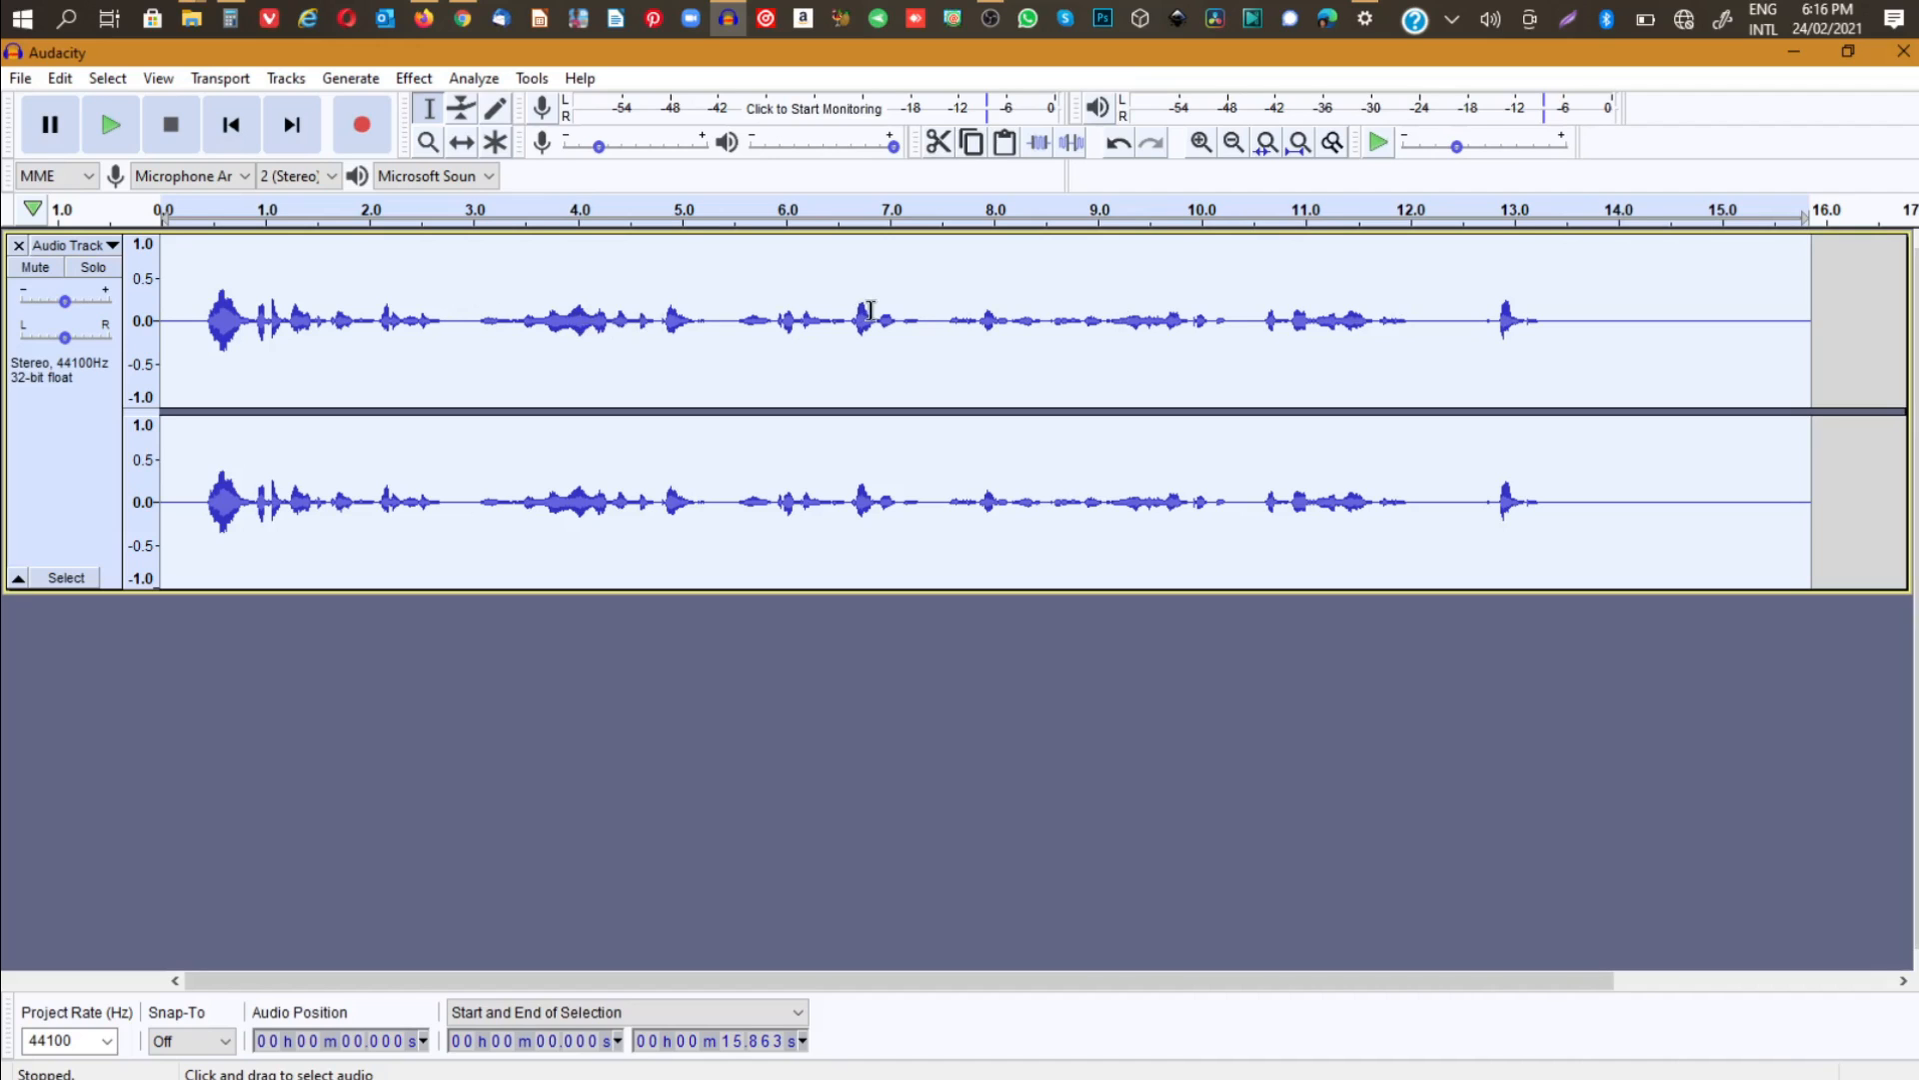
- Apply Noise Reduction to the whole track two more times with the same 12 dB, 6.00 and 3-band settings
click(410, 79)
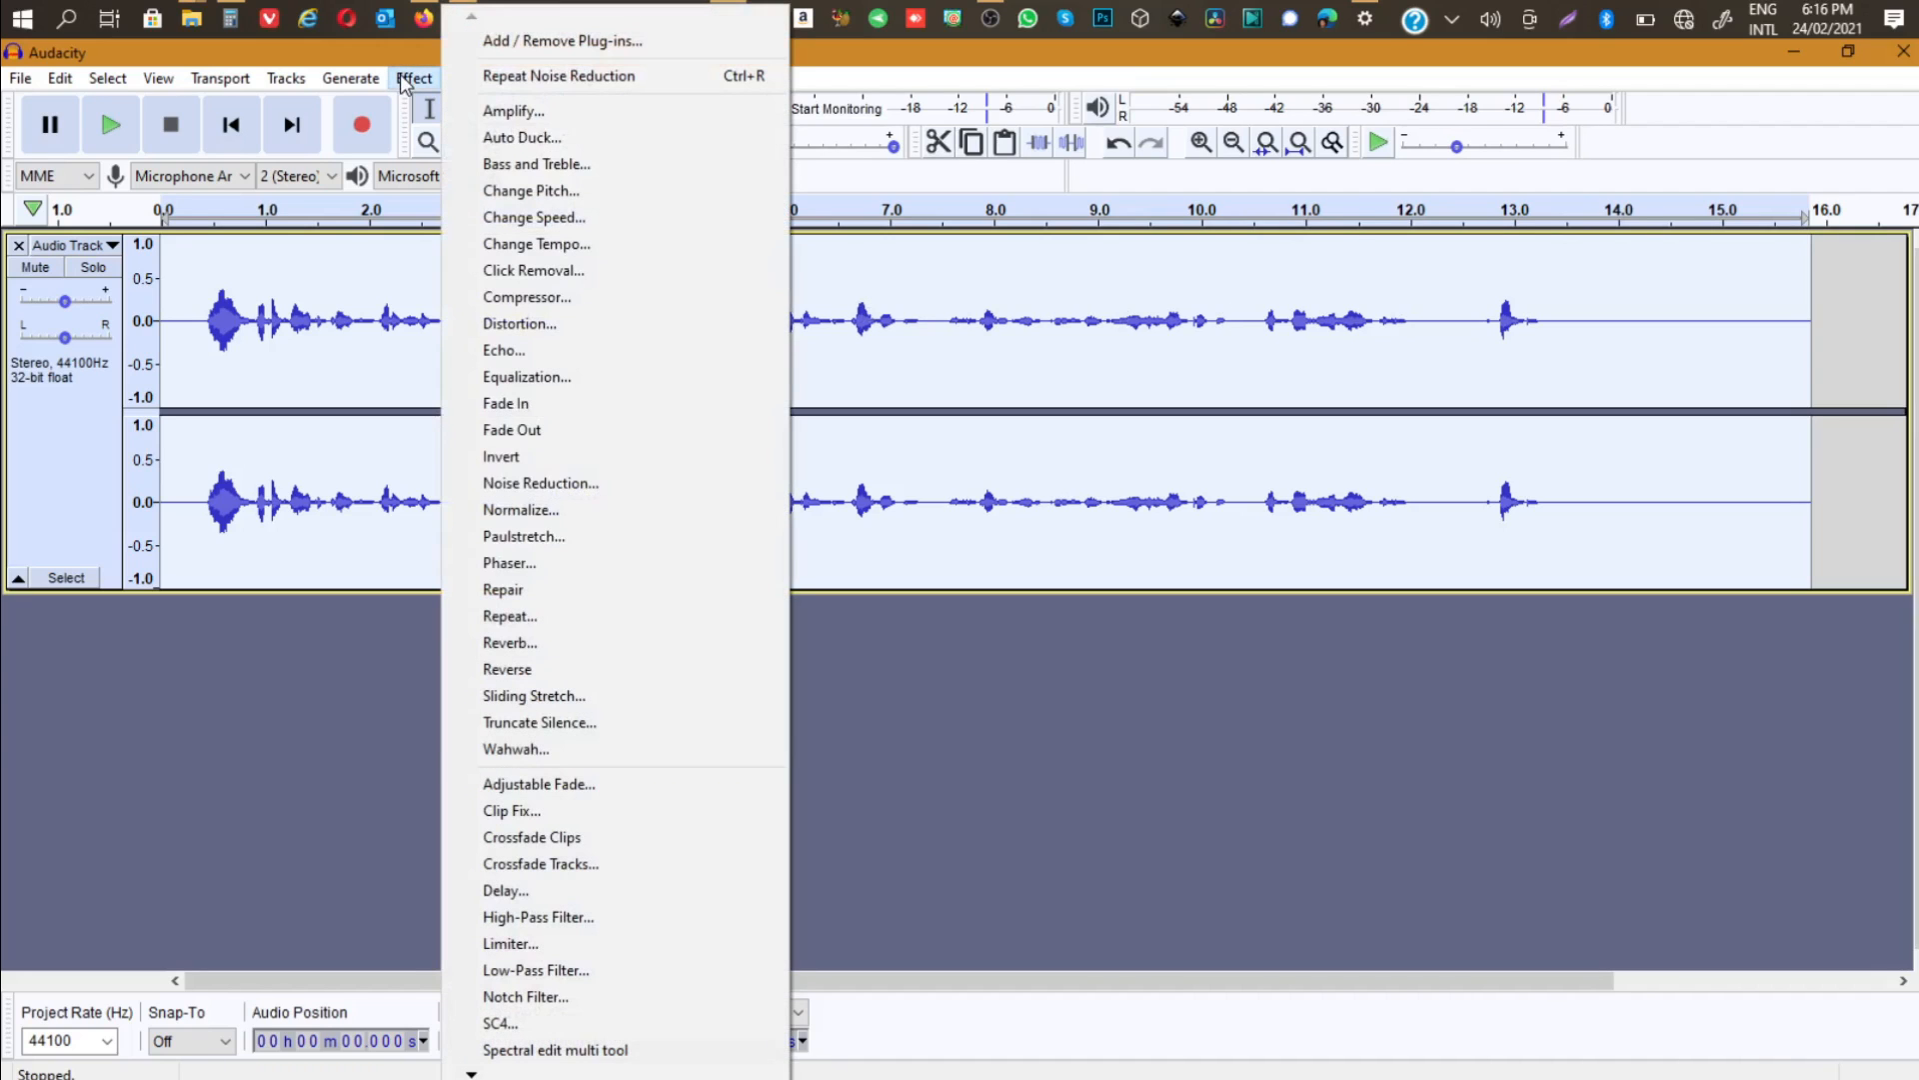
click(544, 482)
click(1037, 774)
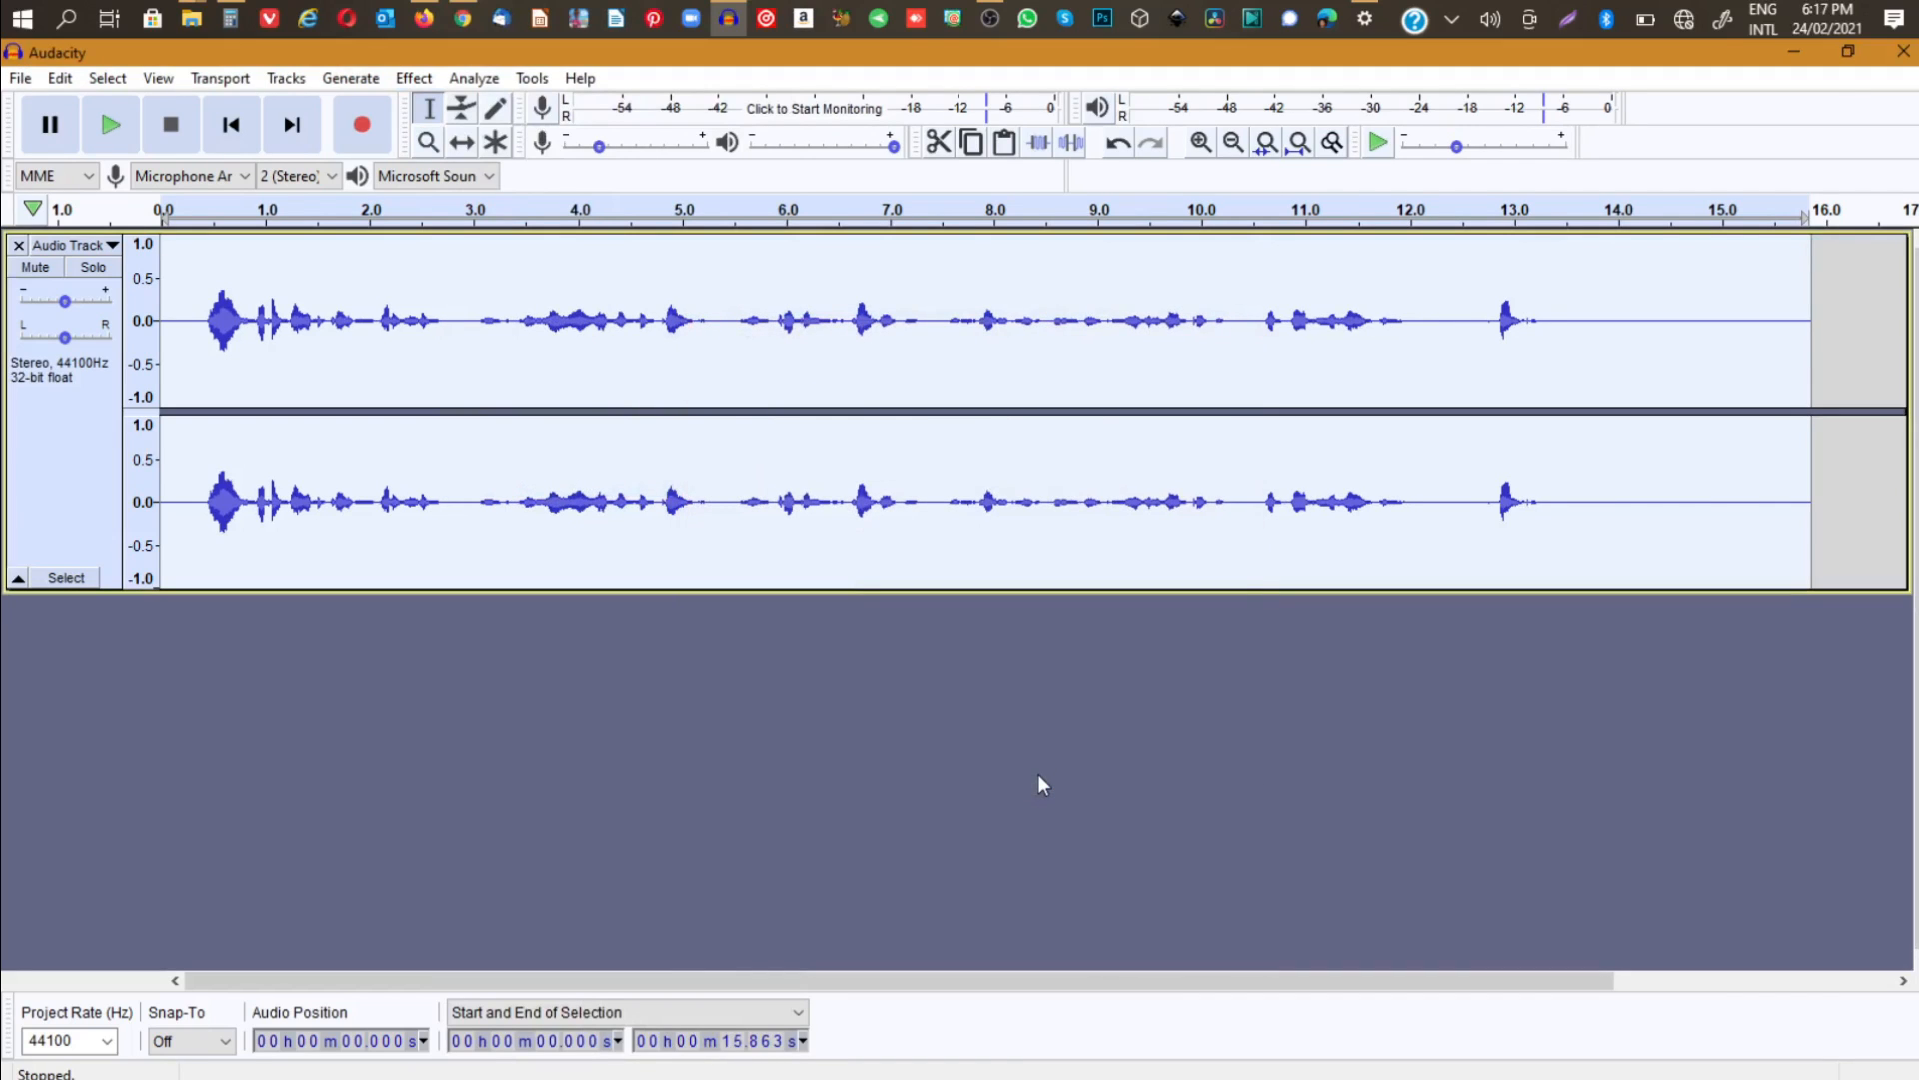
click(413, 78)
click(535, 484)
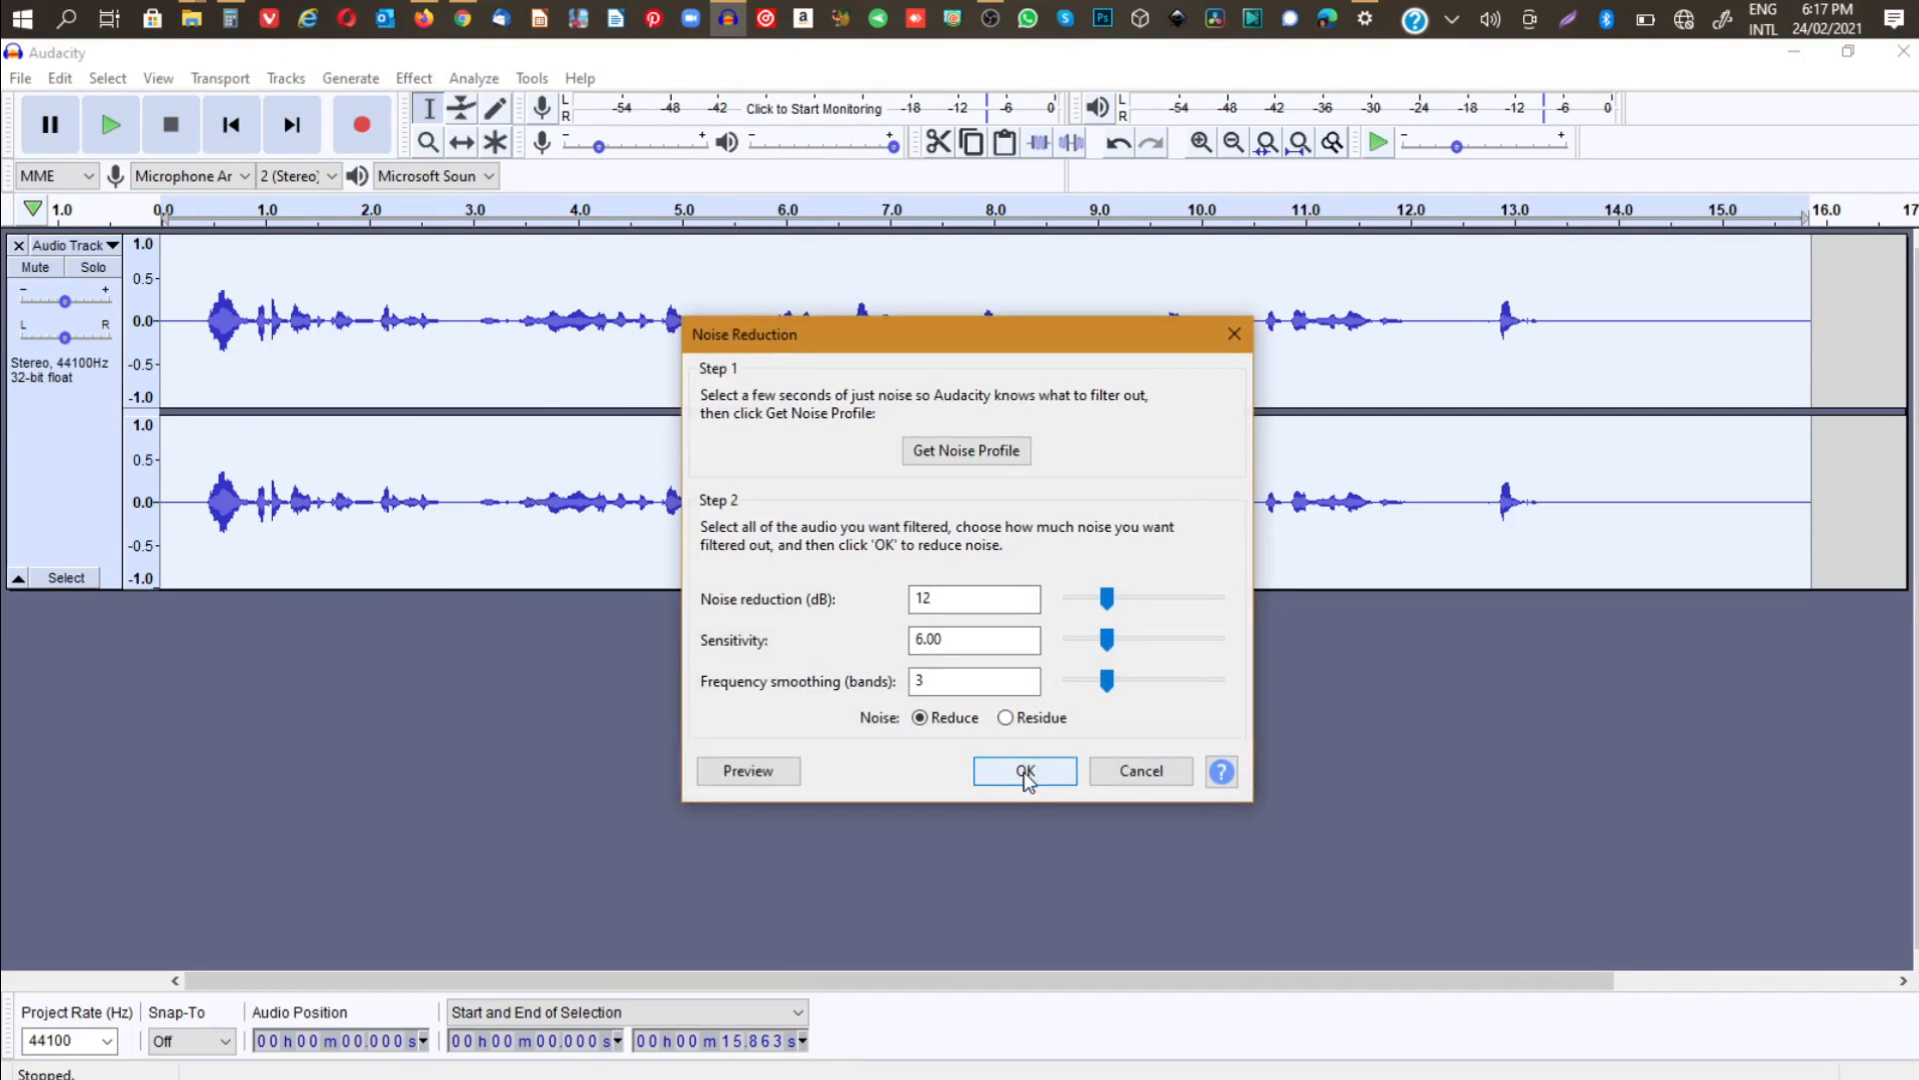
click(1025, 772)
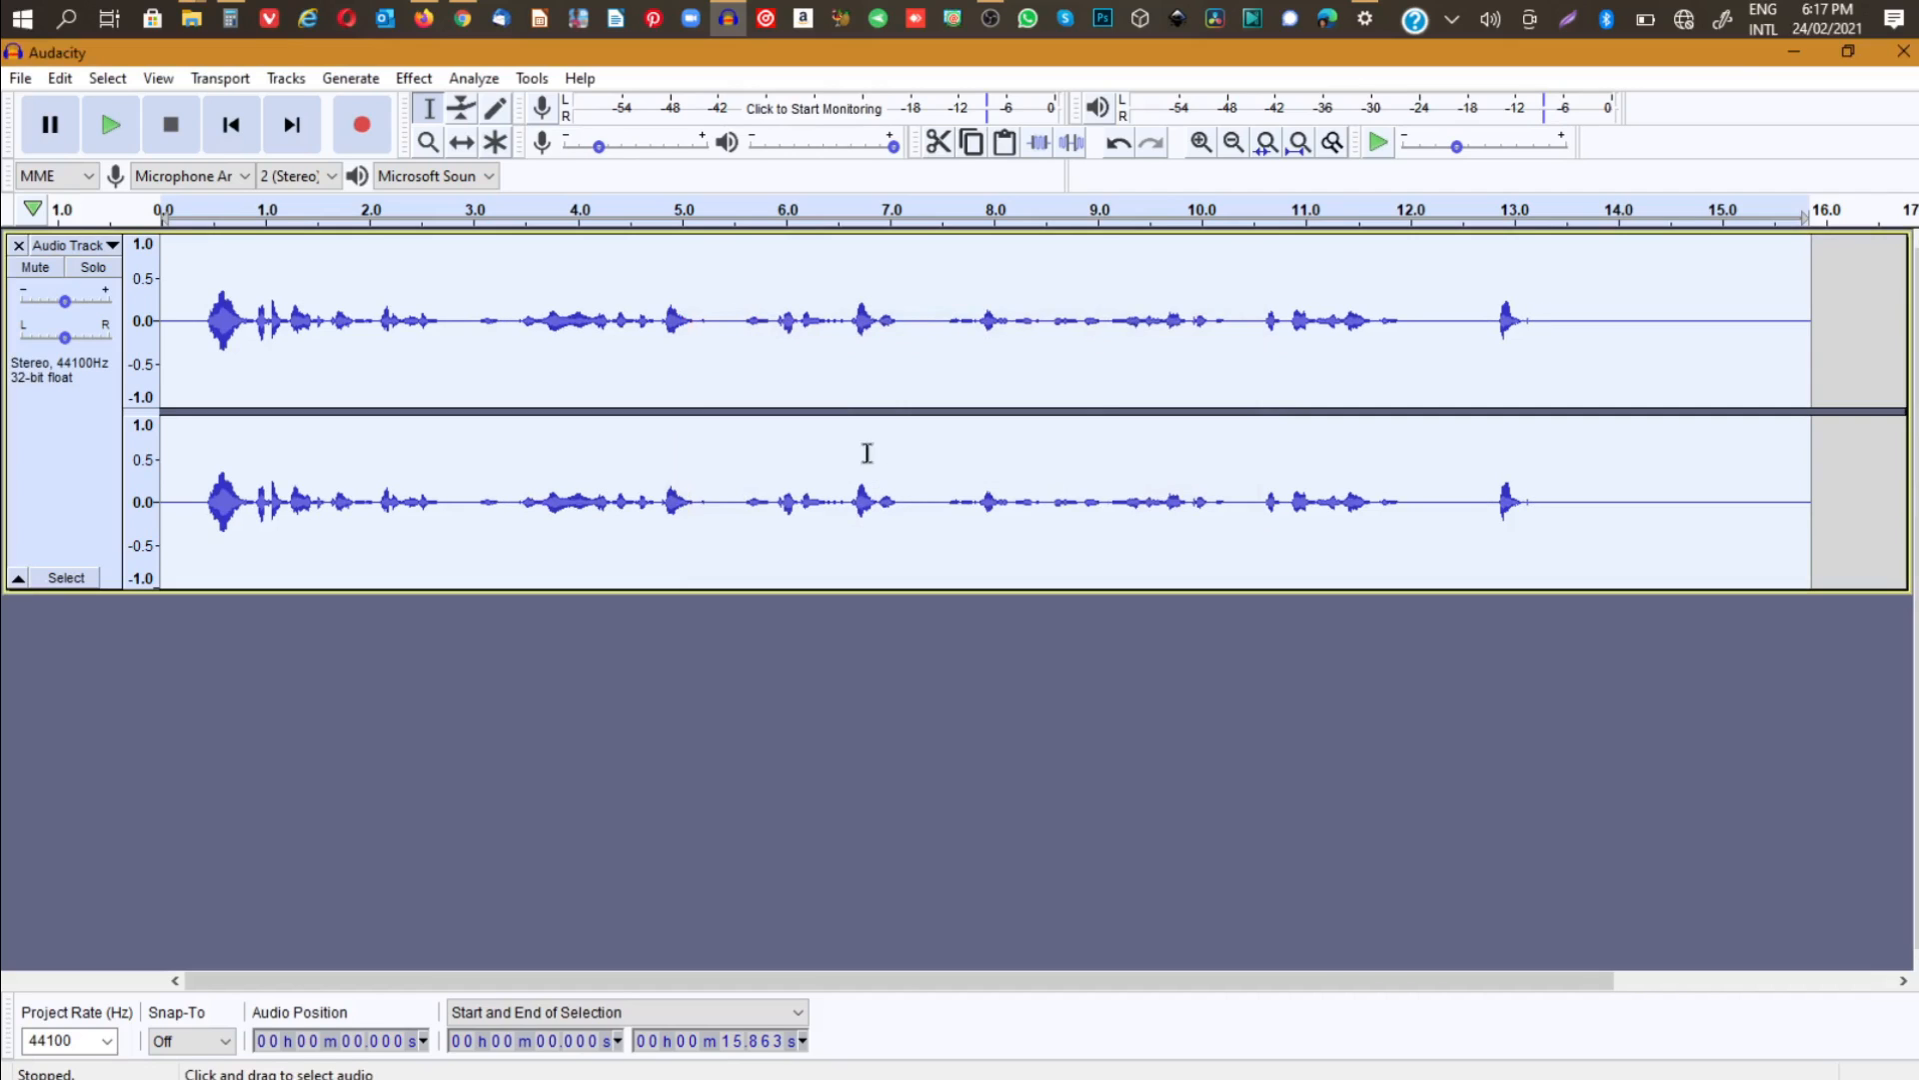
- Delete the audio between about 12.07 and 14.93 seconds, including the stray sound near 13 seconds
click(199, 319)
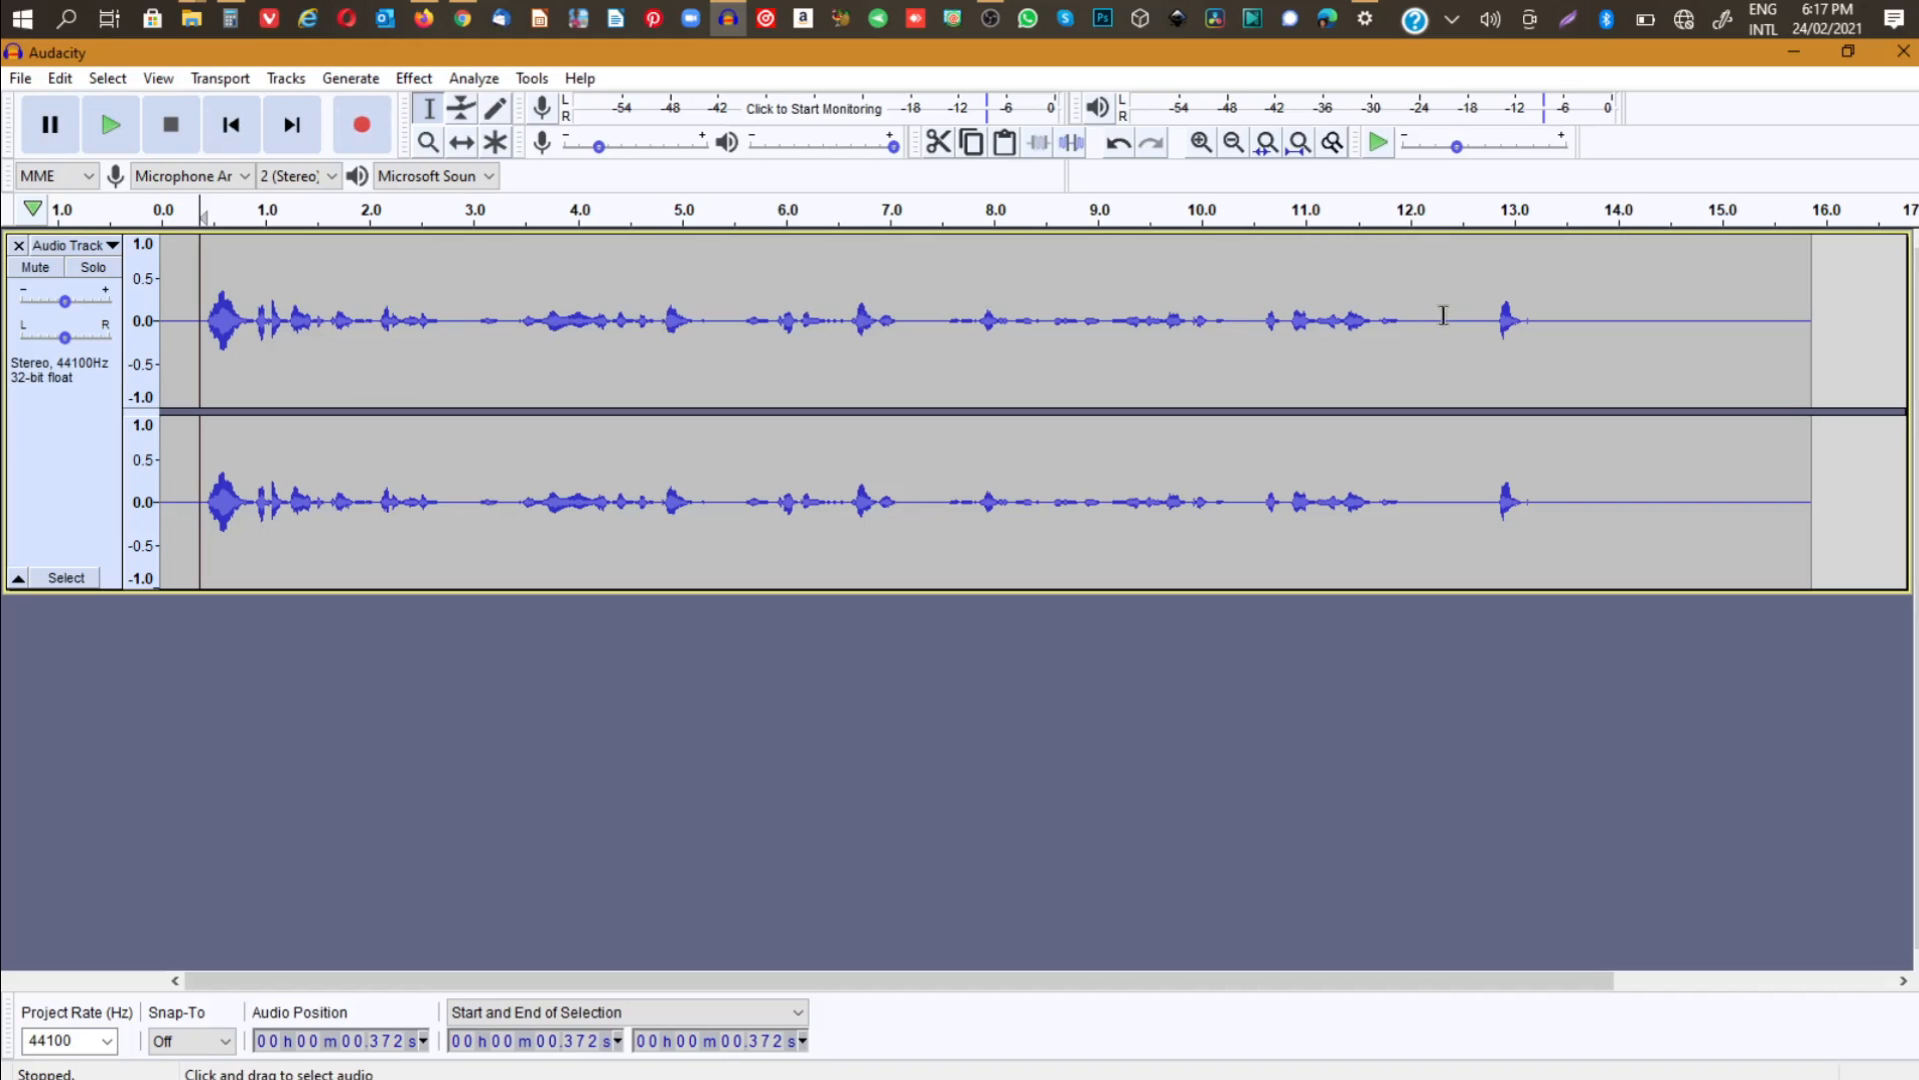
drag(1417, 314, 1713, 303)
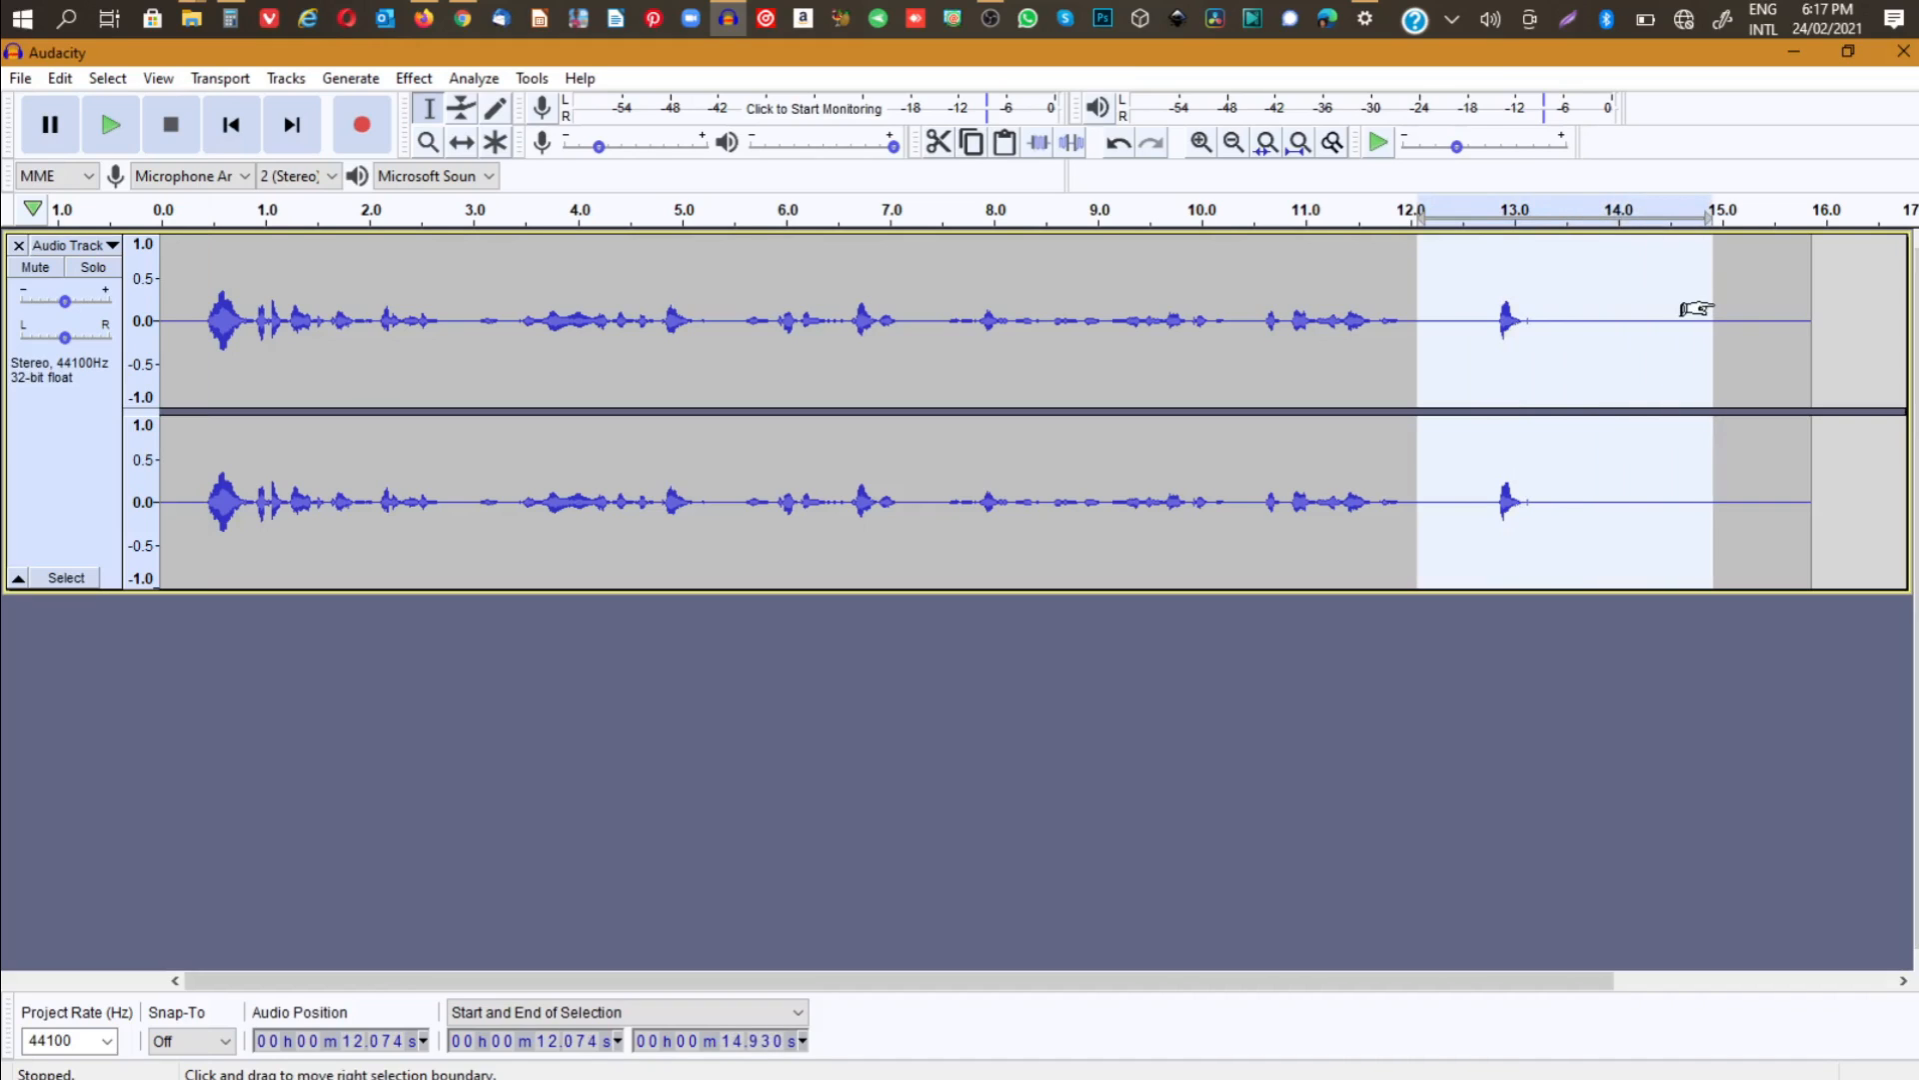
key(Delete)
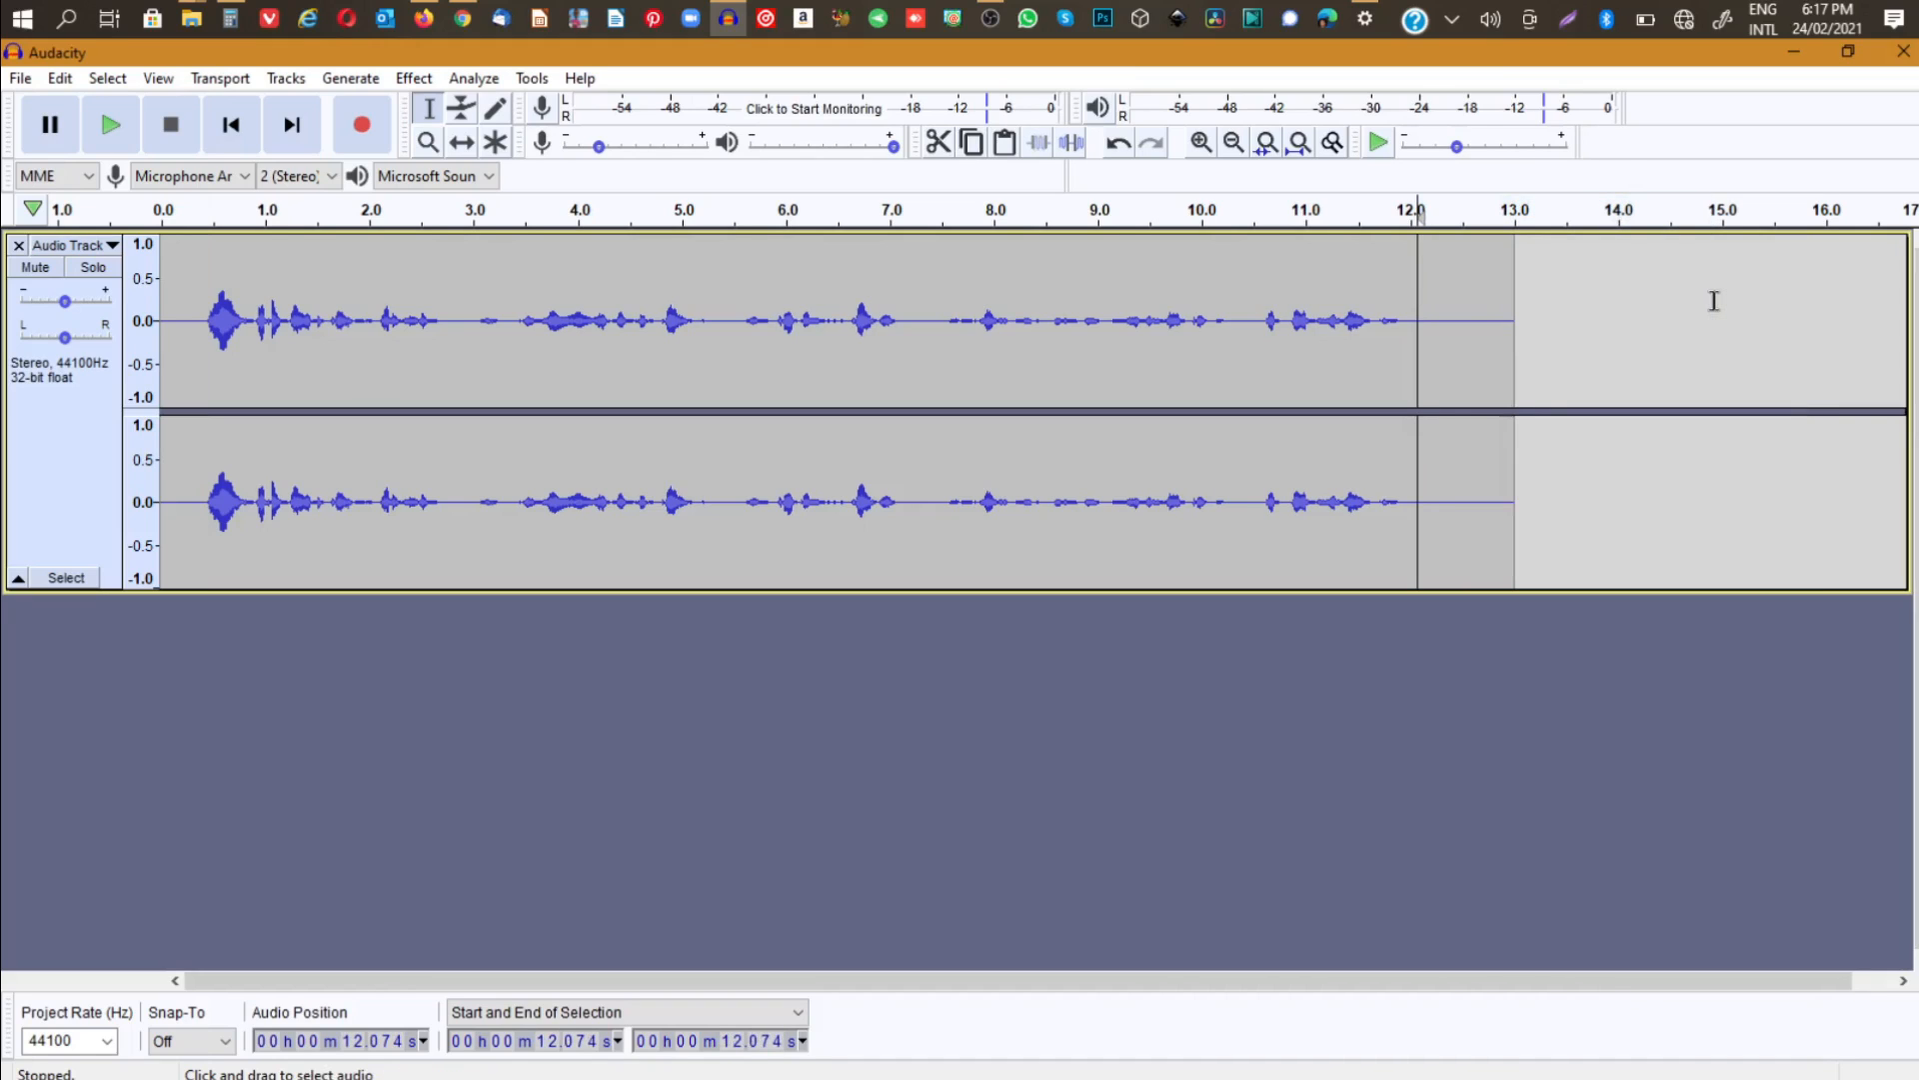
- Delete short stretches of audio starting at about 5.14 and 2.90 seconds, and from about 9.52 to 9.79 seconds
click(697, 323)
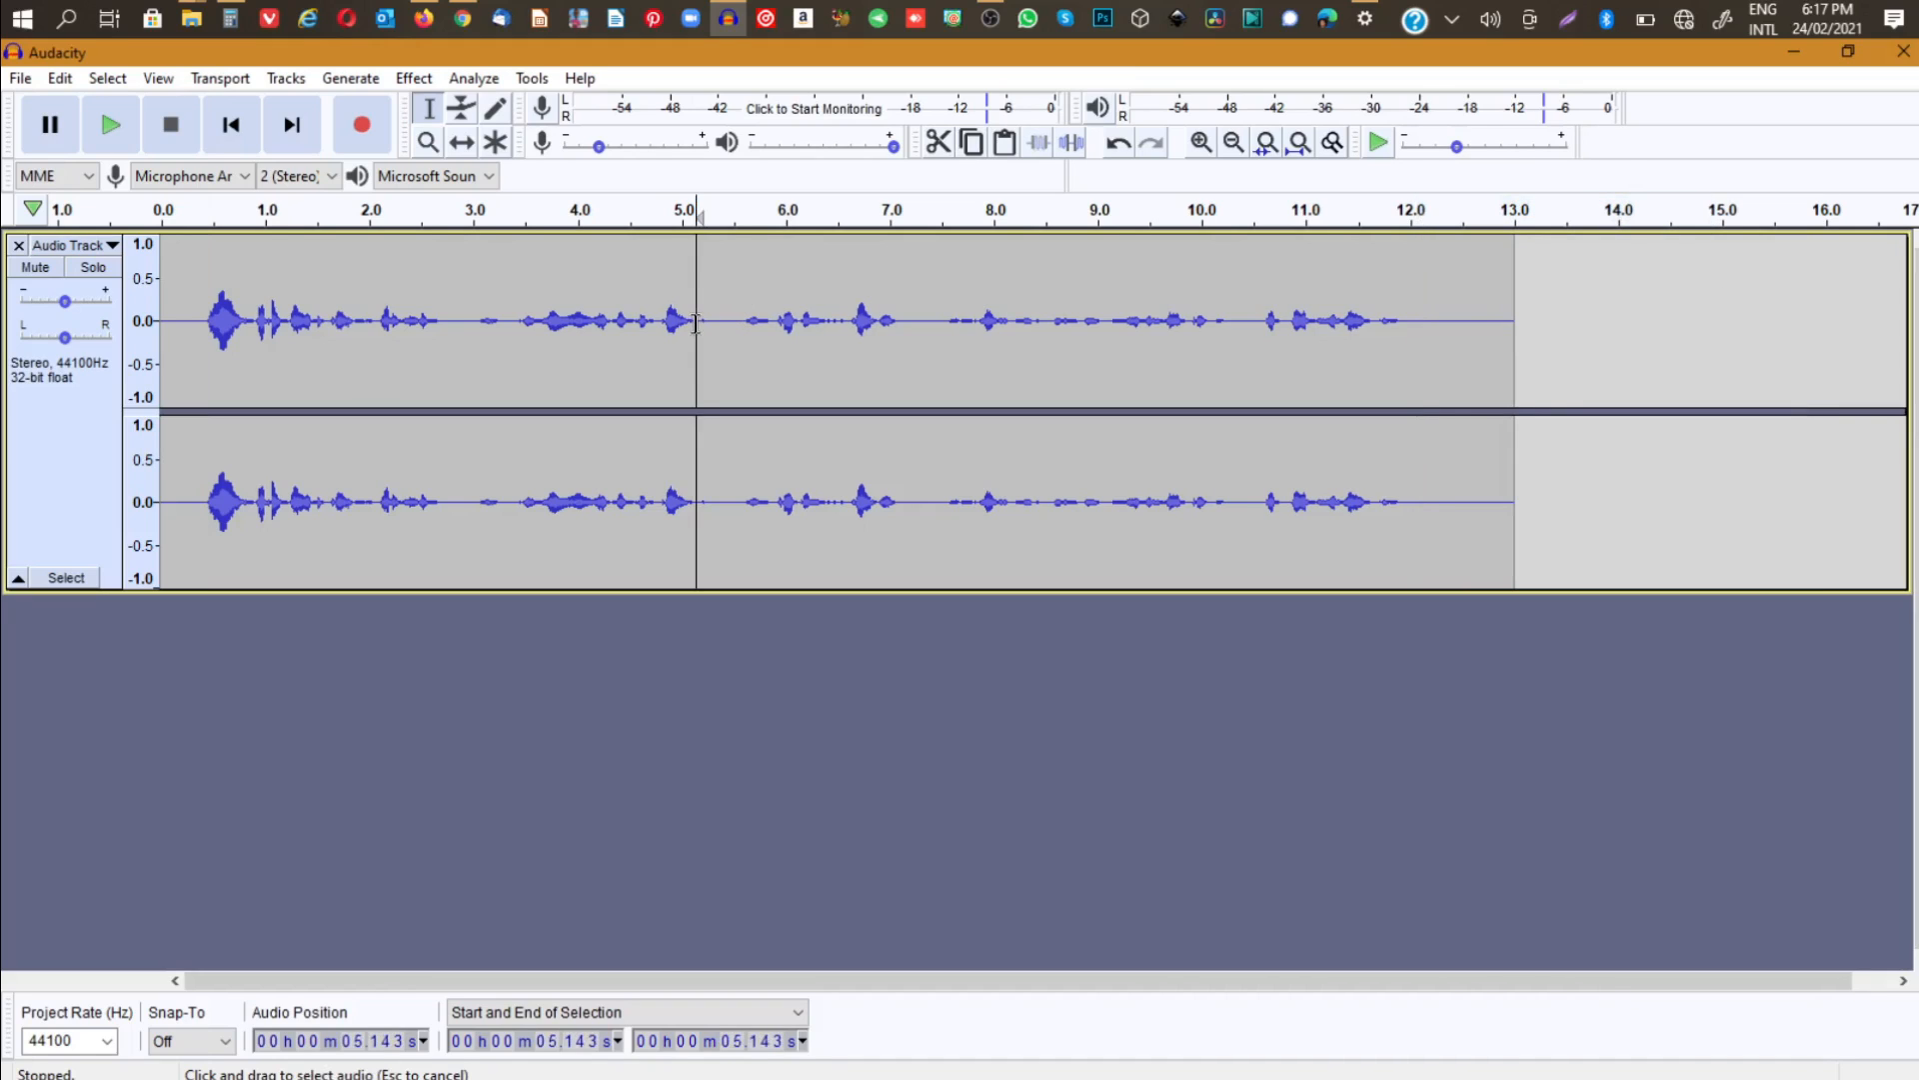
drag(697, 323, 715, 323)
key(Delete)
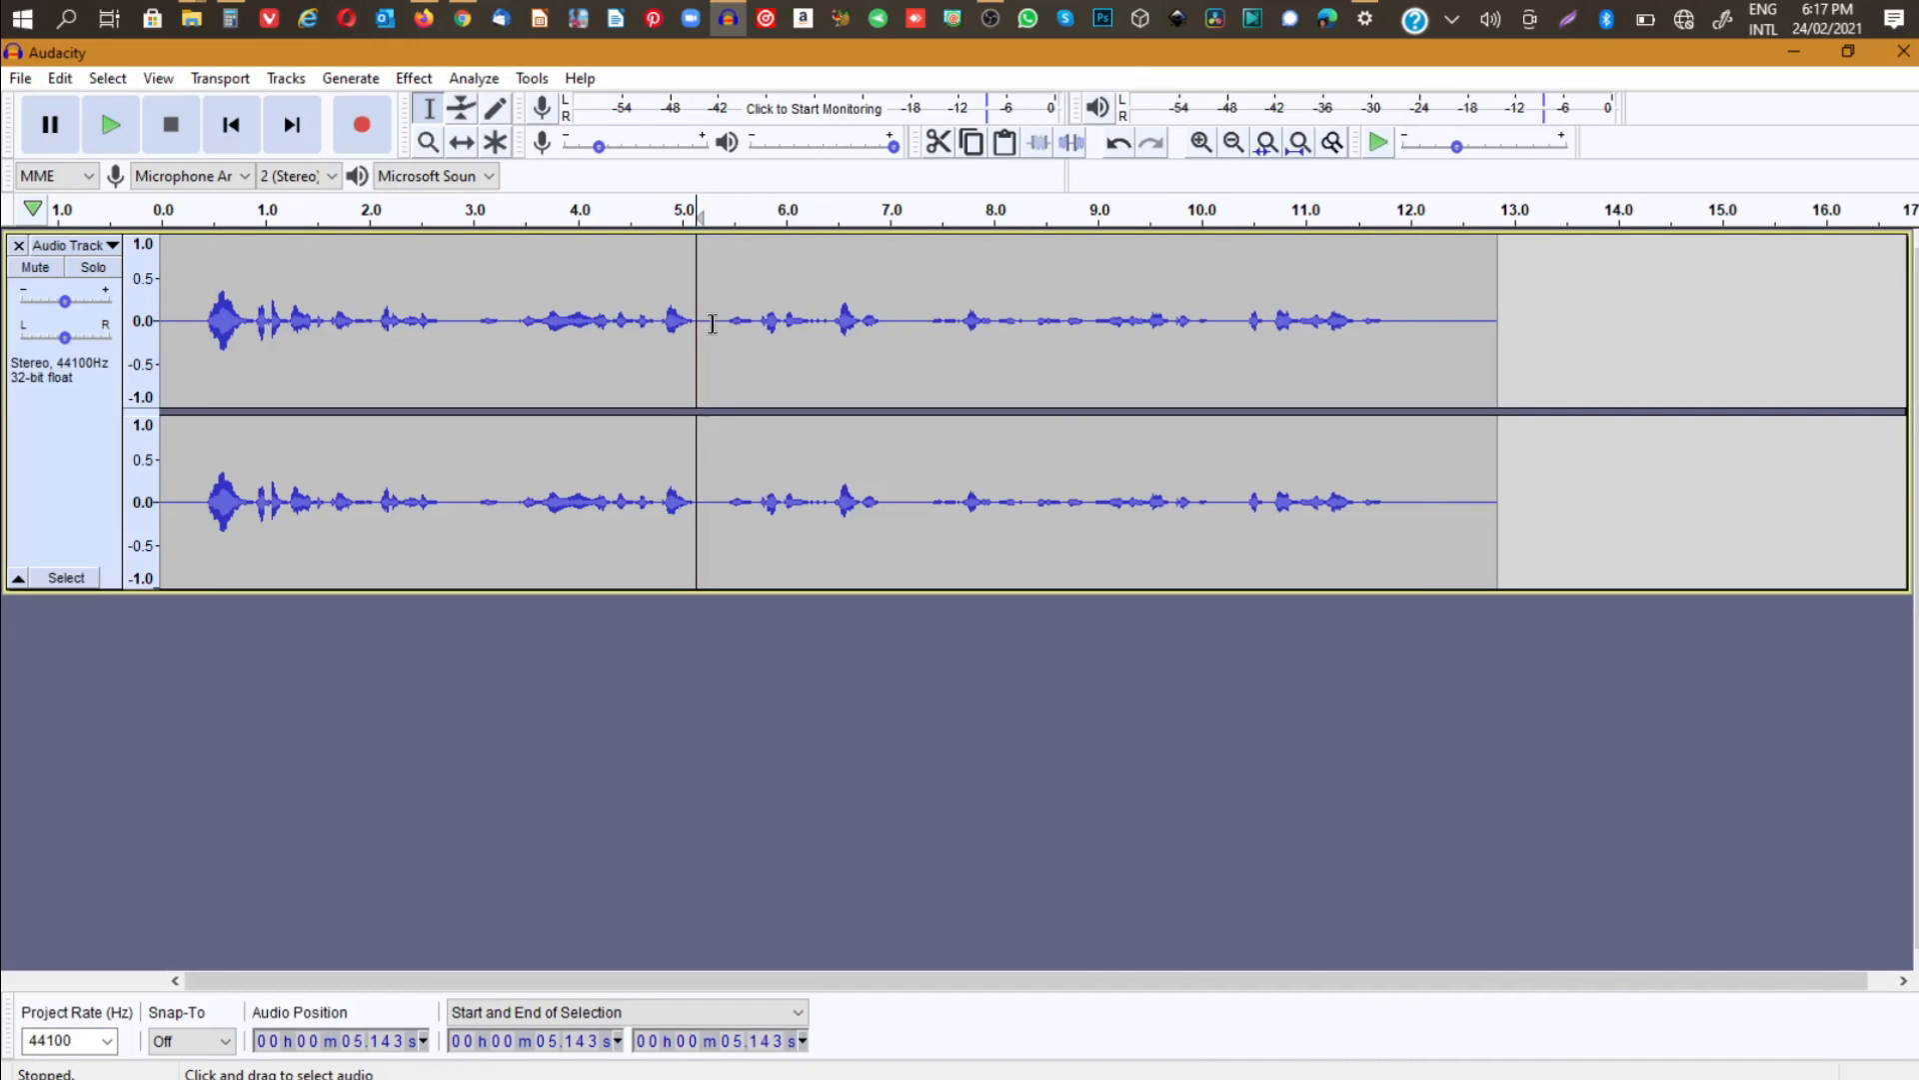
drag(463, 321, 506, 320)
key(Delete)
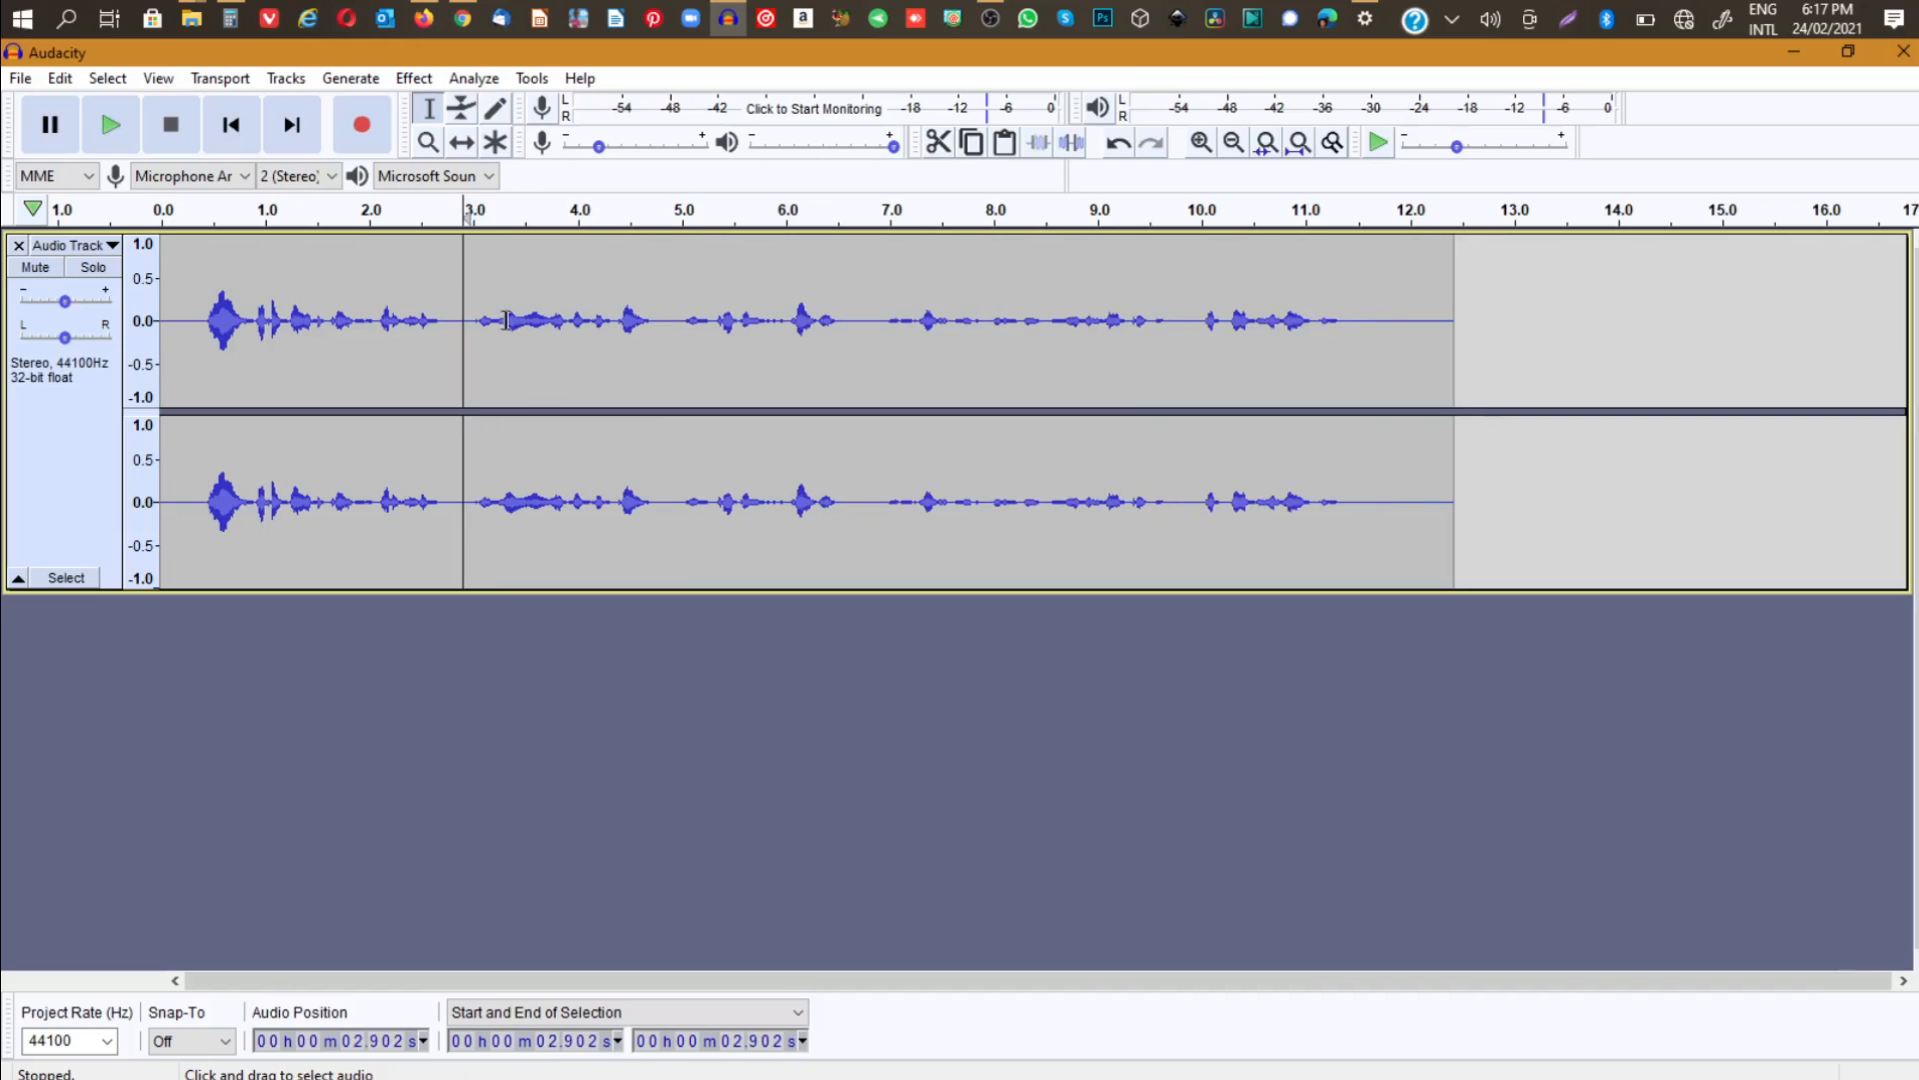
drag(1153, 322, 1180, 322)
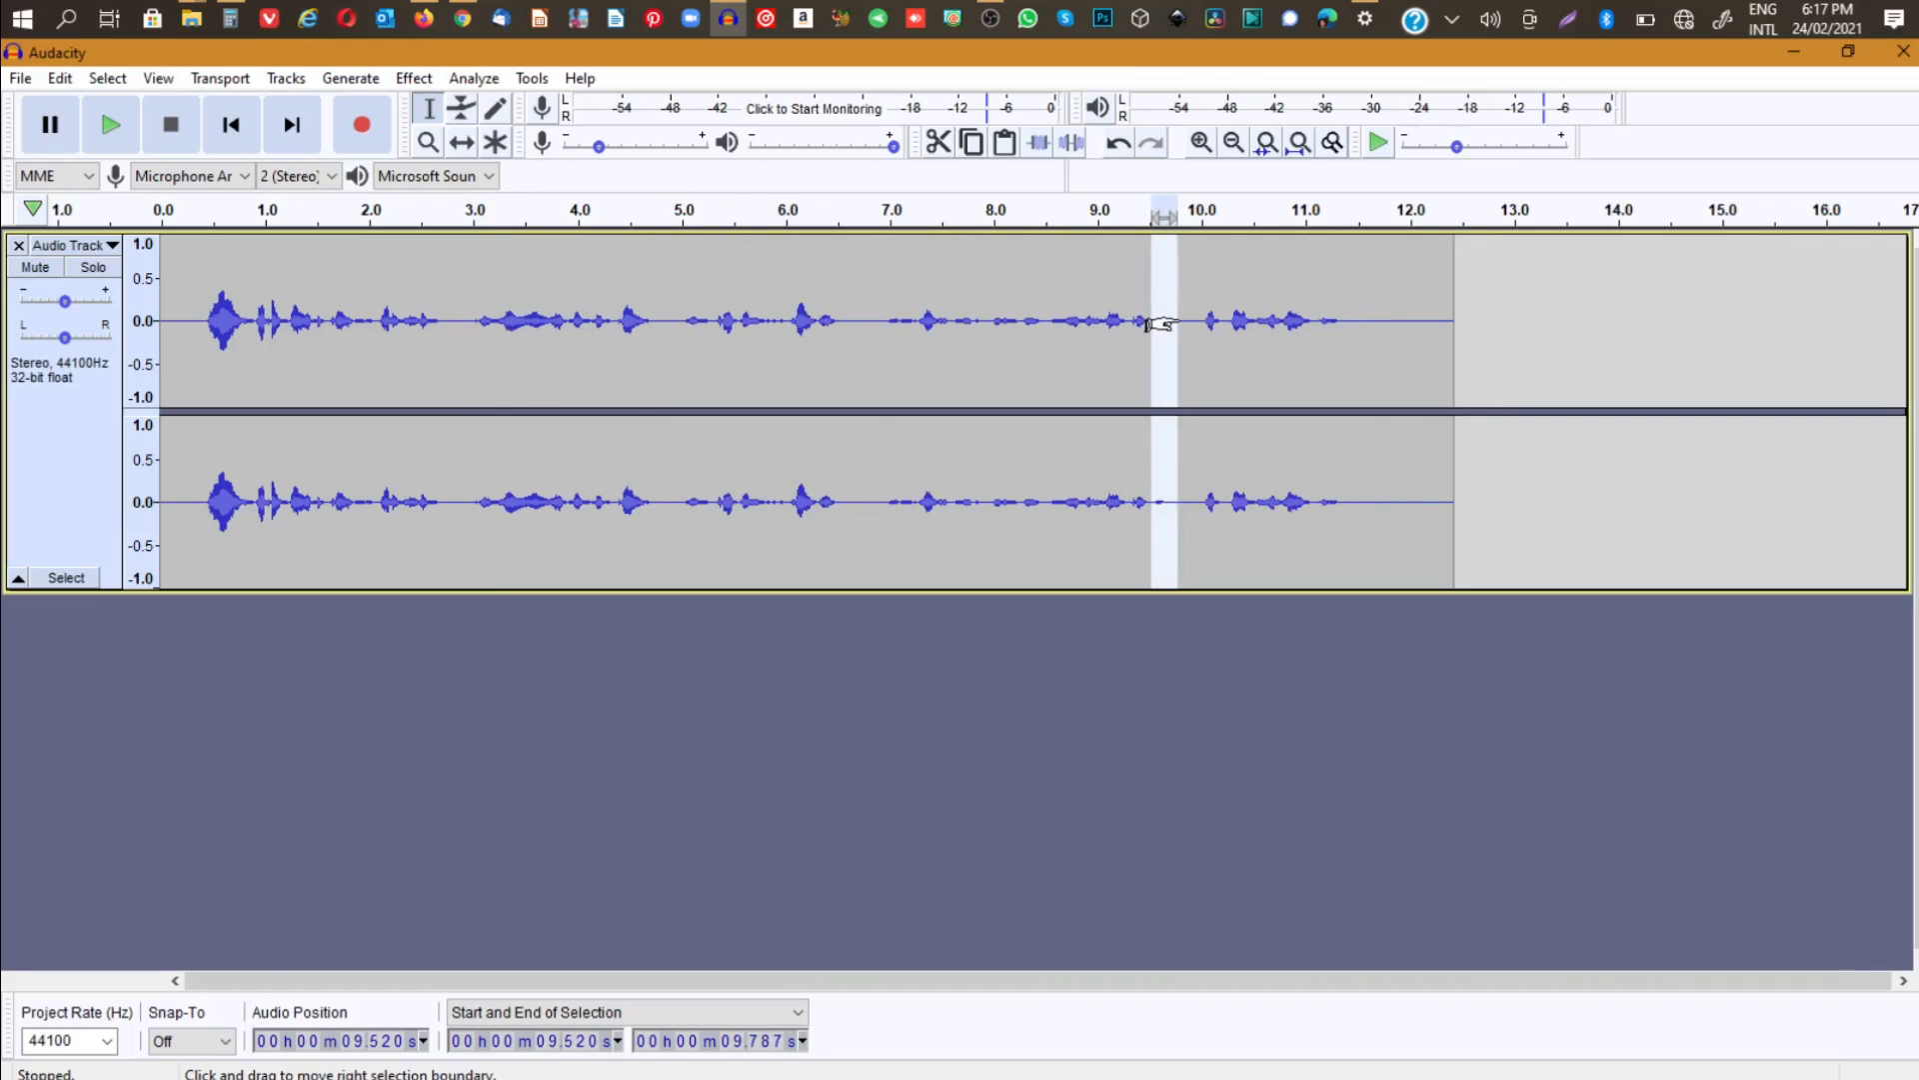
key(Delete)
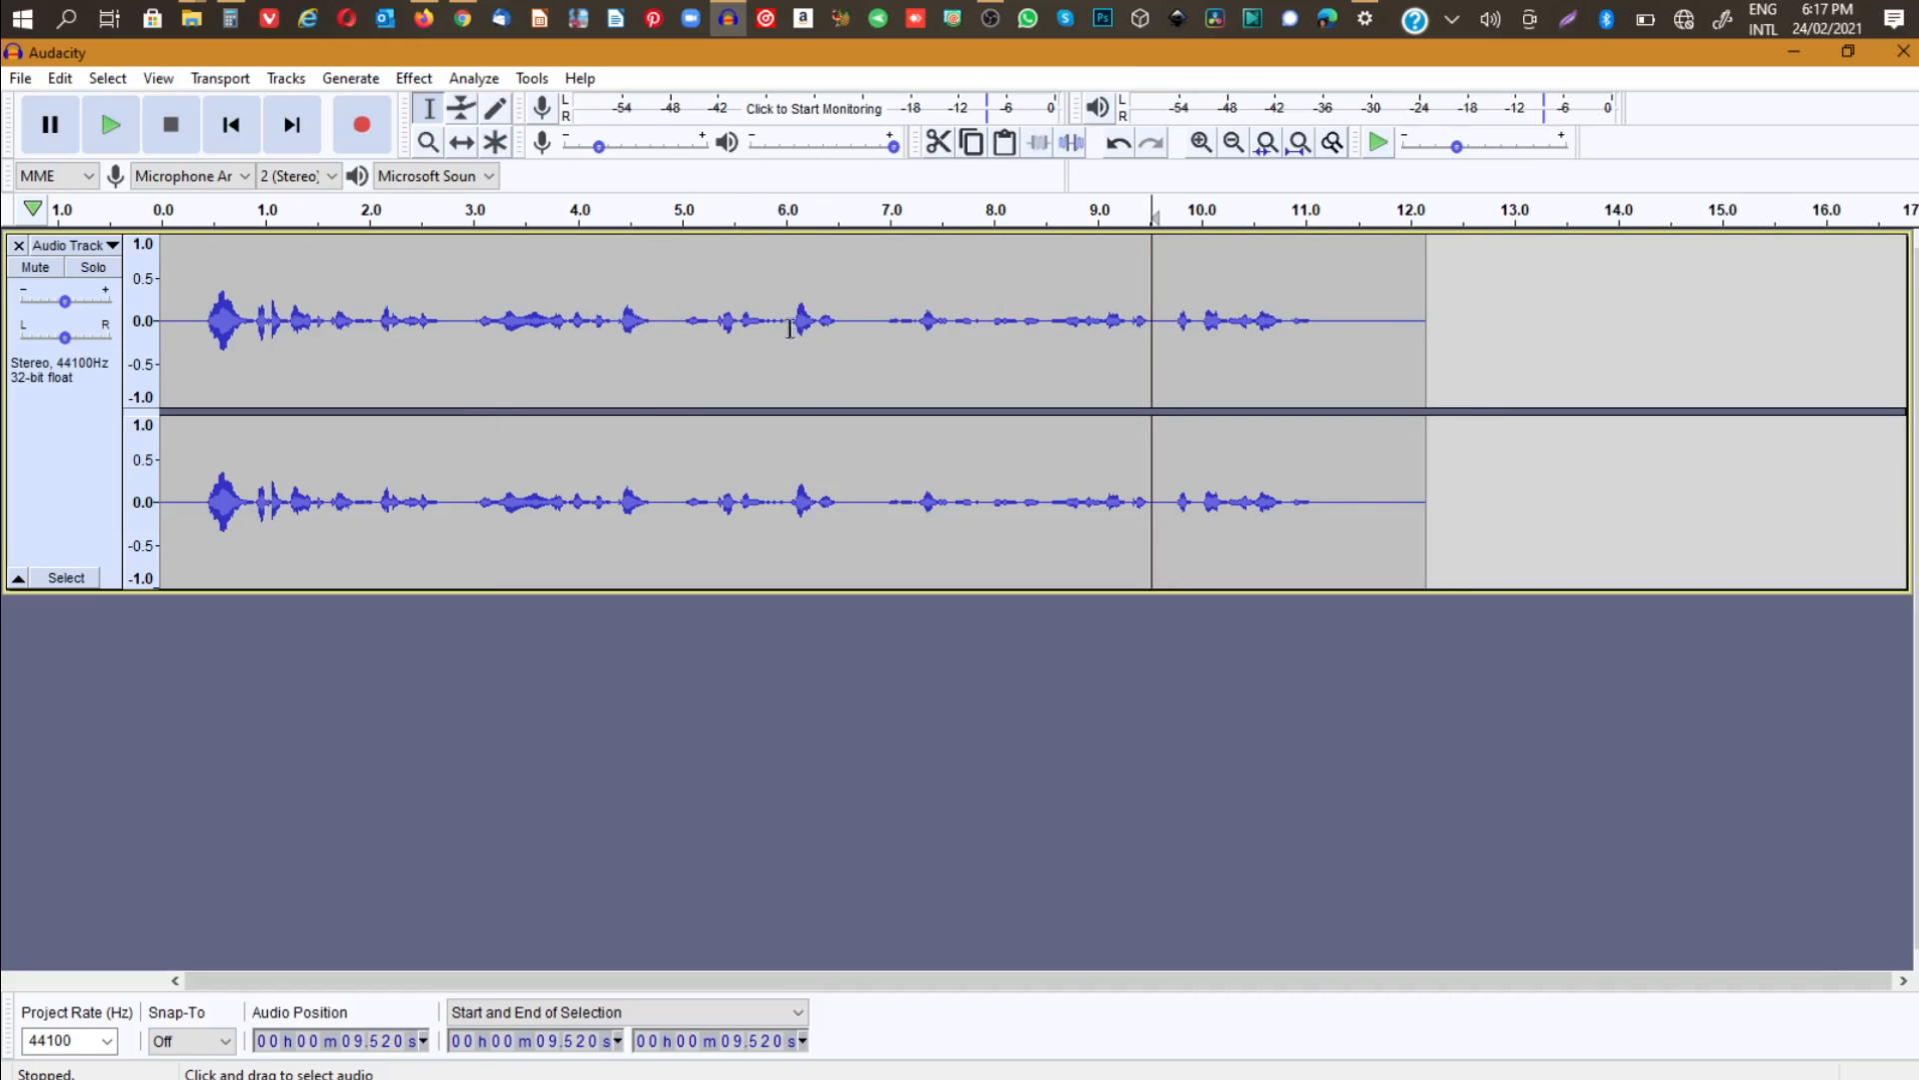
- Lower the pitch of the whole track with Change Pitch, using a percent change of -8.000
click(659, 322)
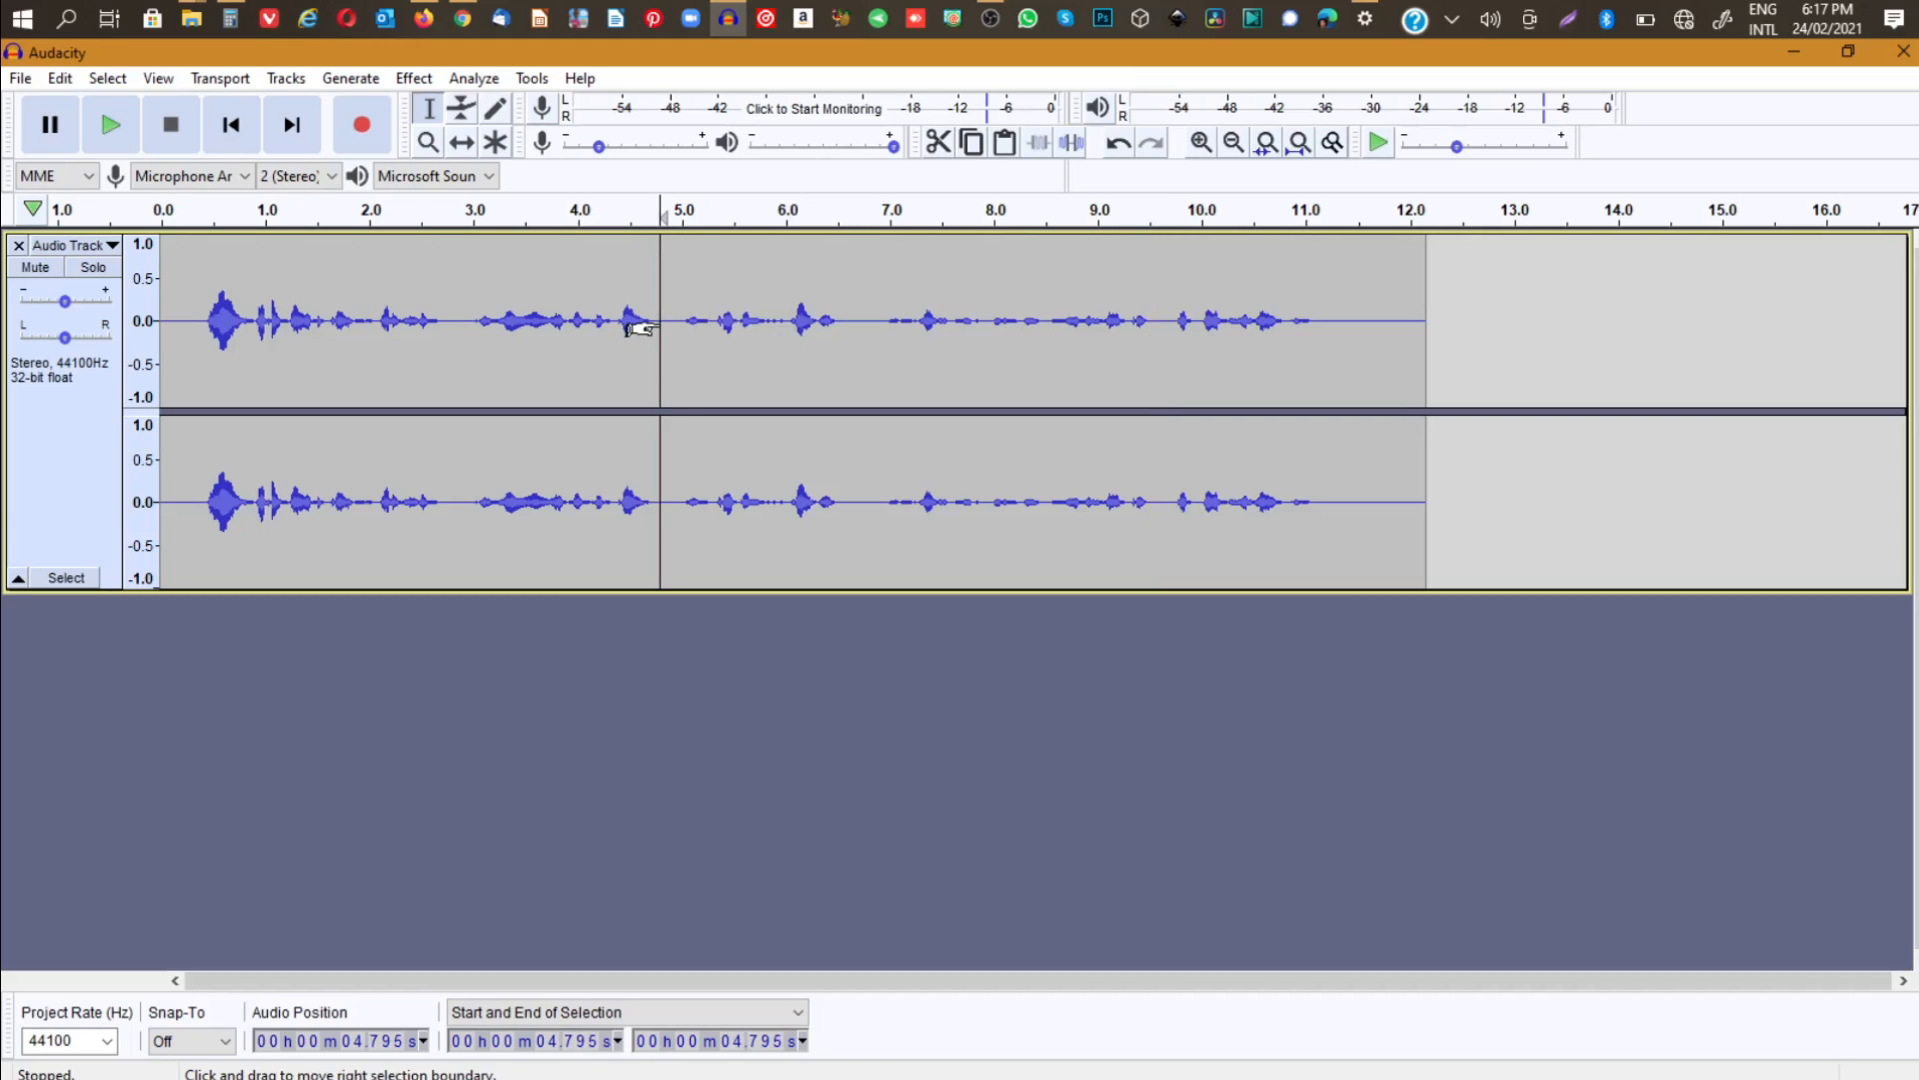
key(ctrl+a)
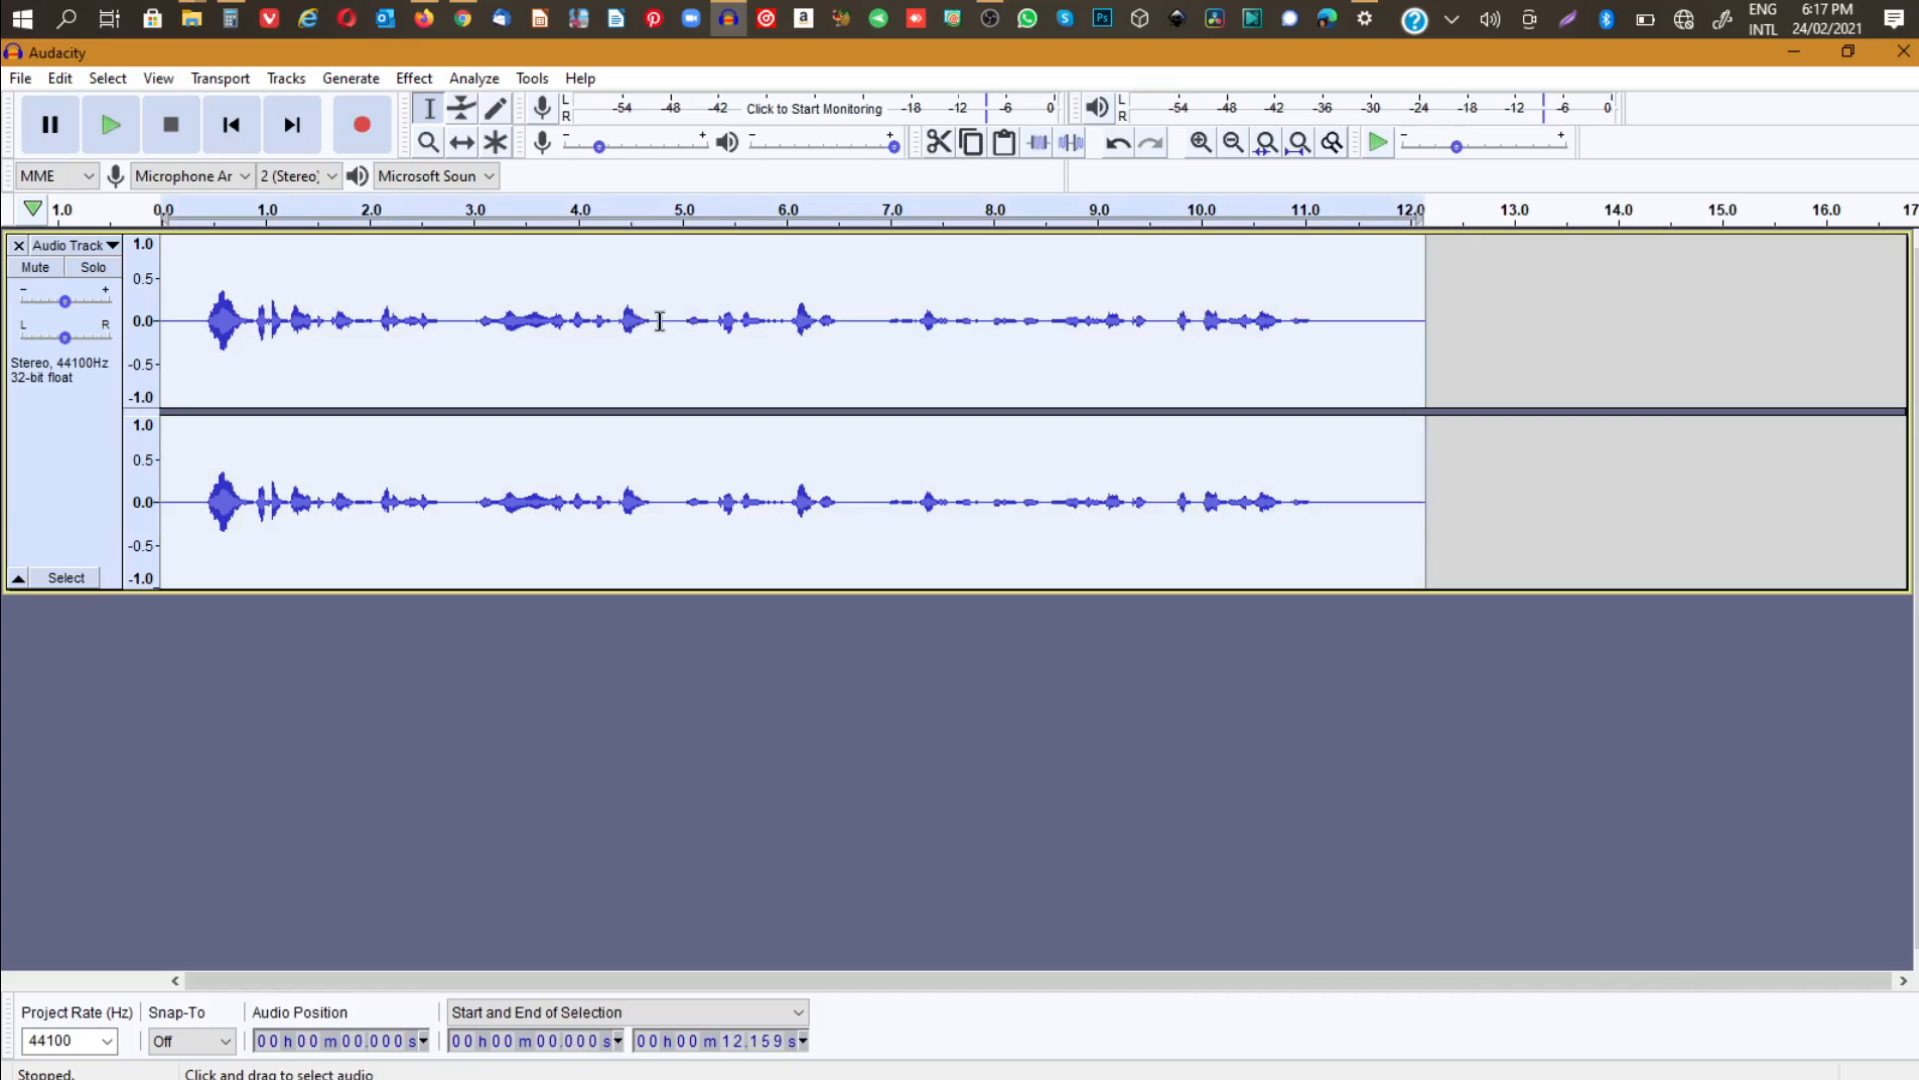
click(414, 82)
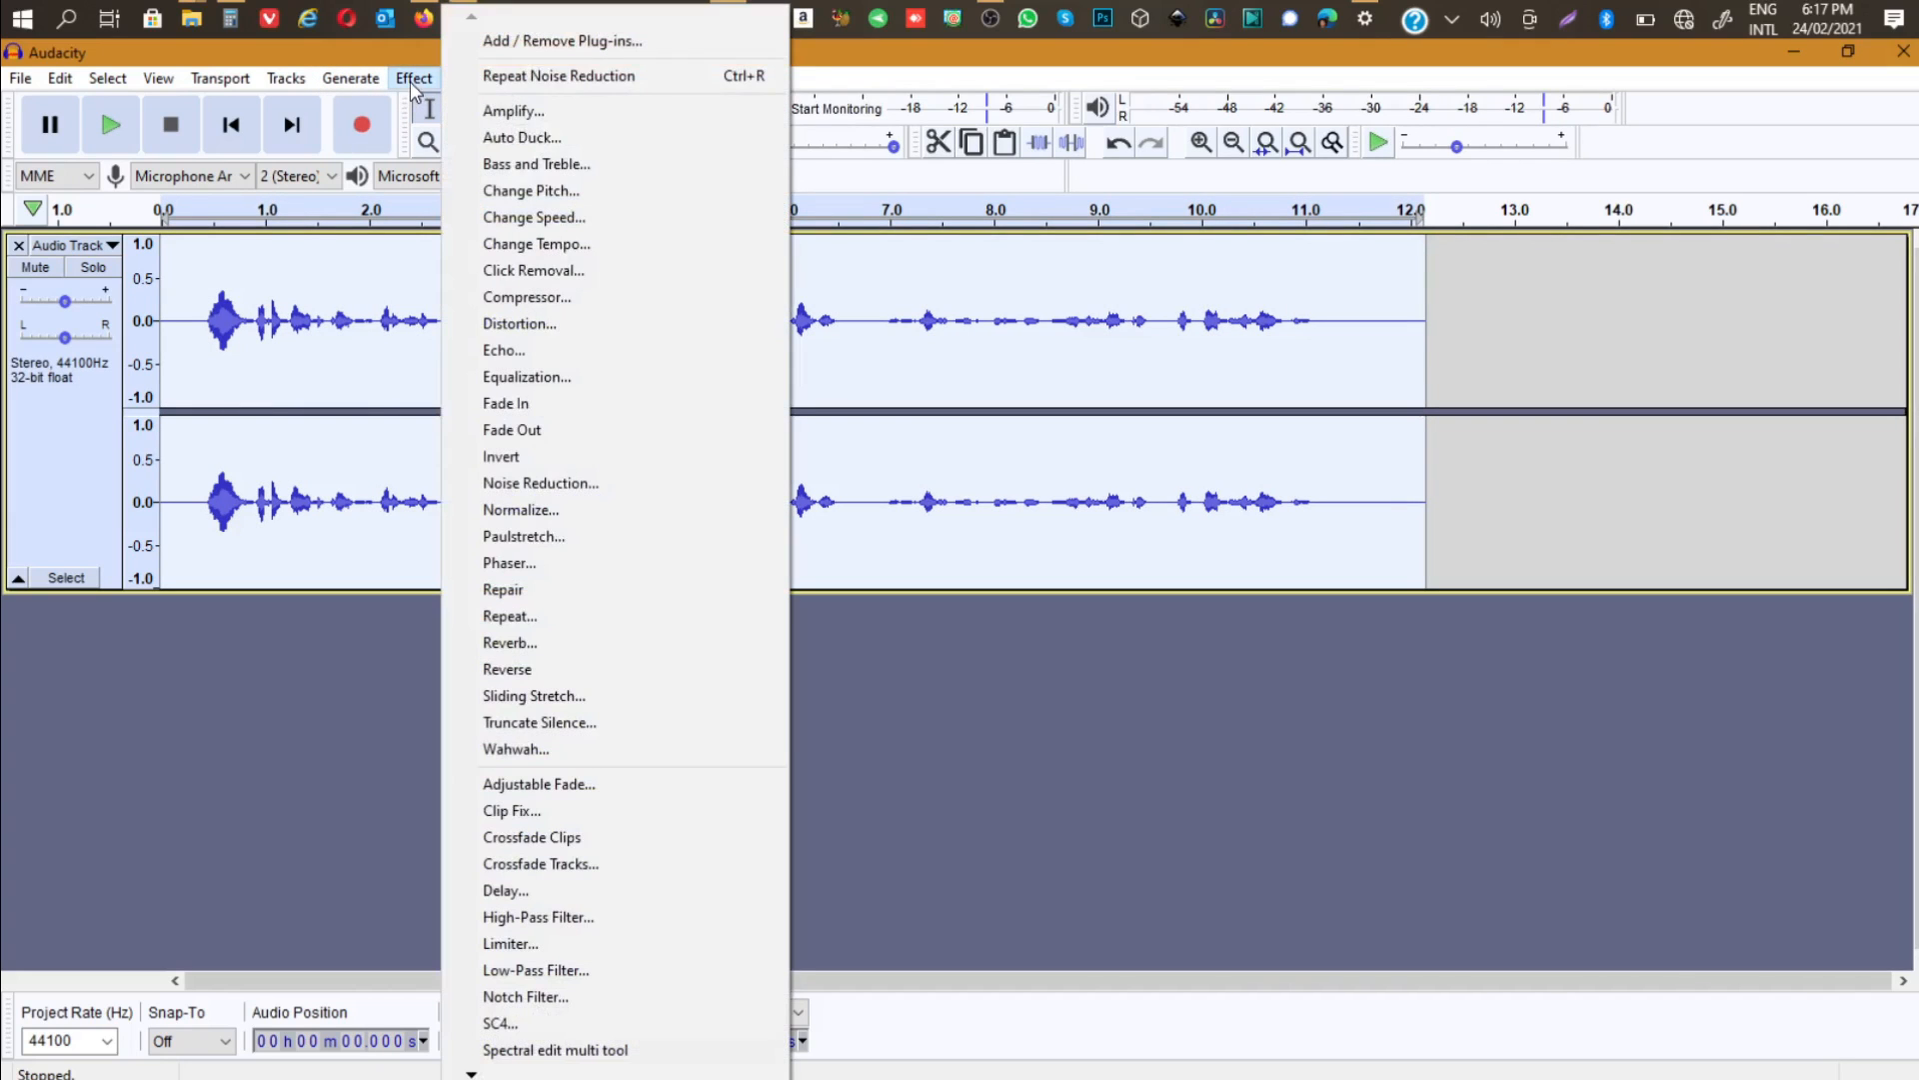
click(531, 190)
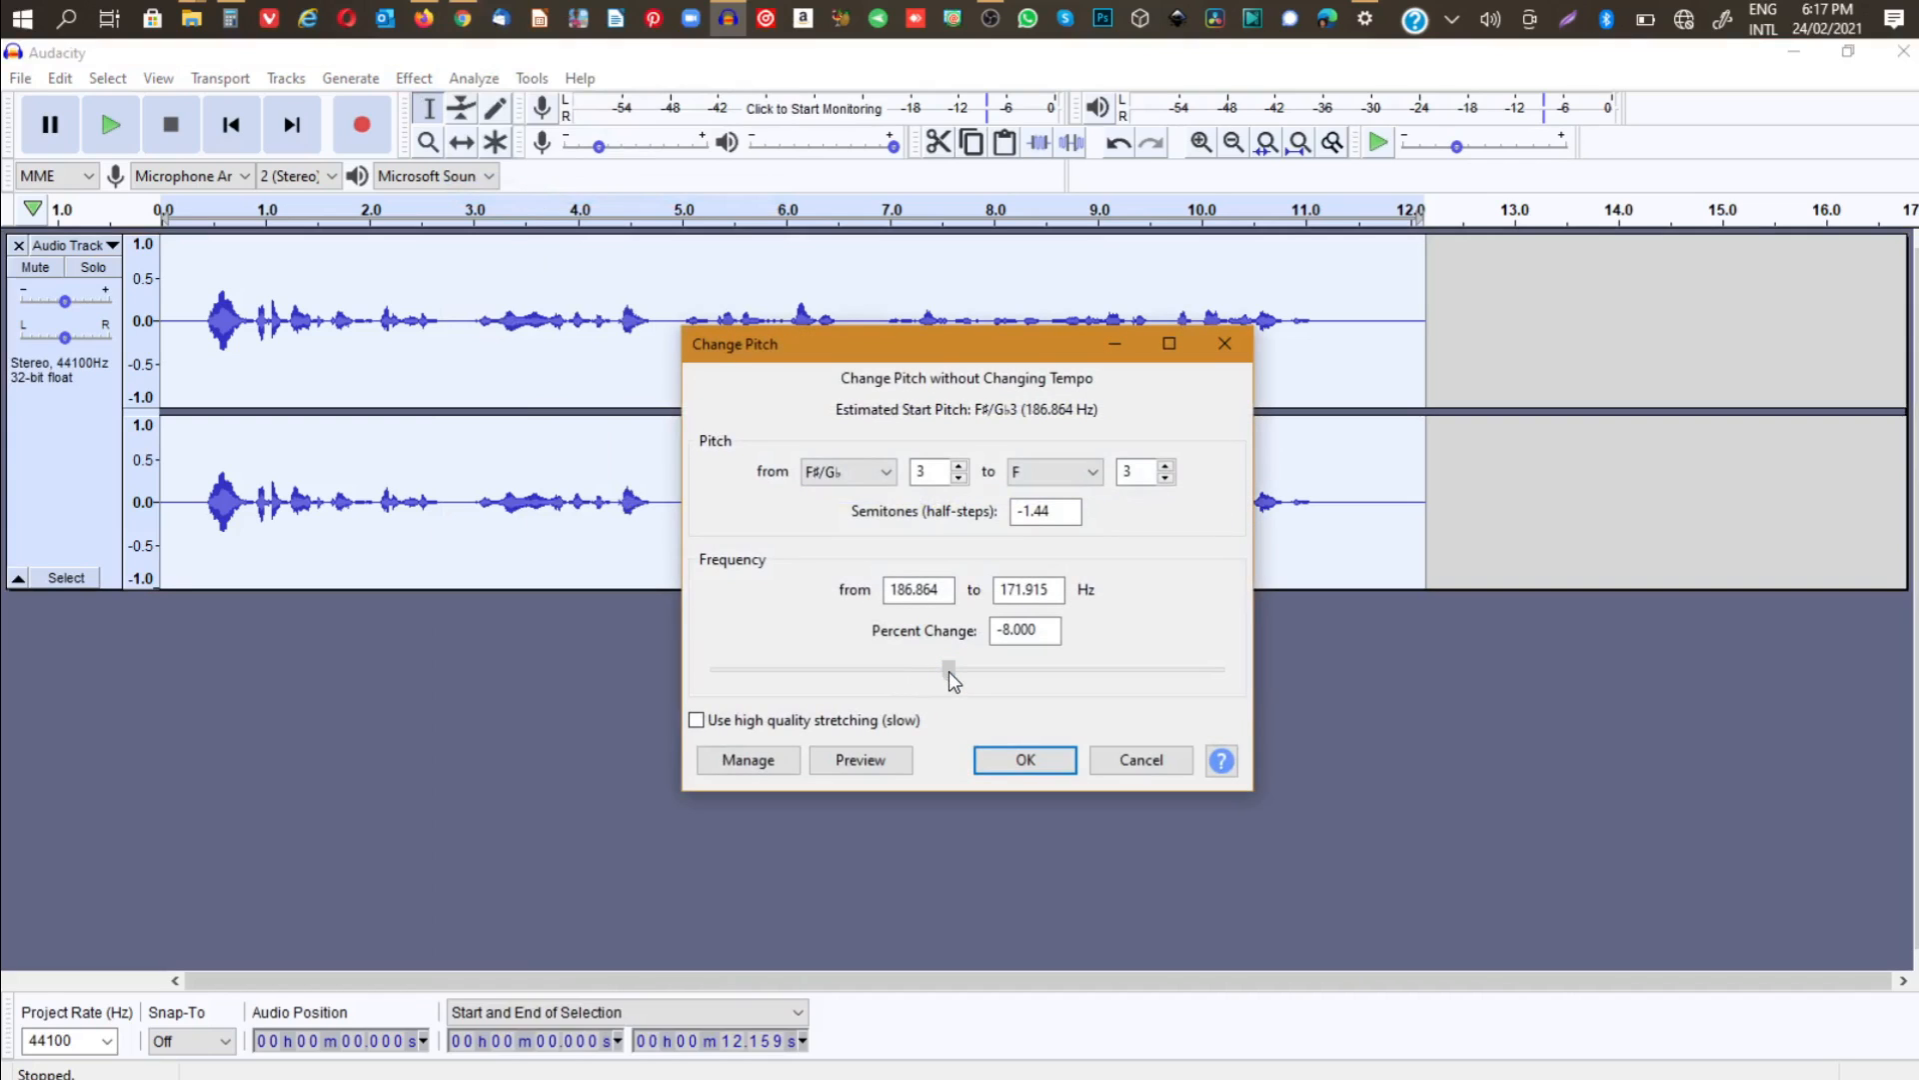
drag(945, 670, 948, 670)
click(1030, 765)
- Play the edited track from about 0.23 seconds to check the sound, and stop playback
click(185, 320)
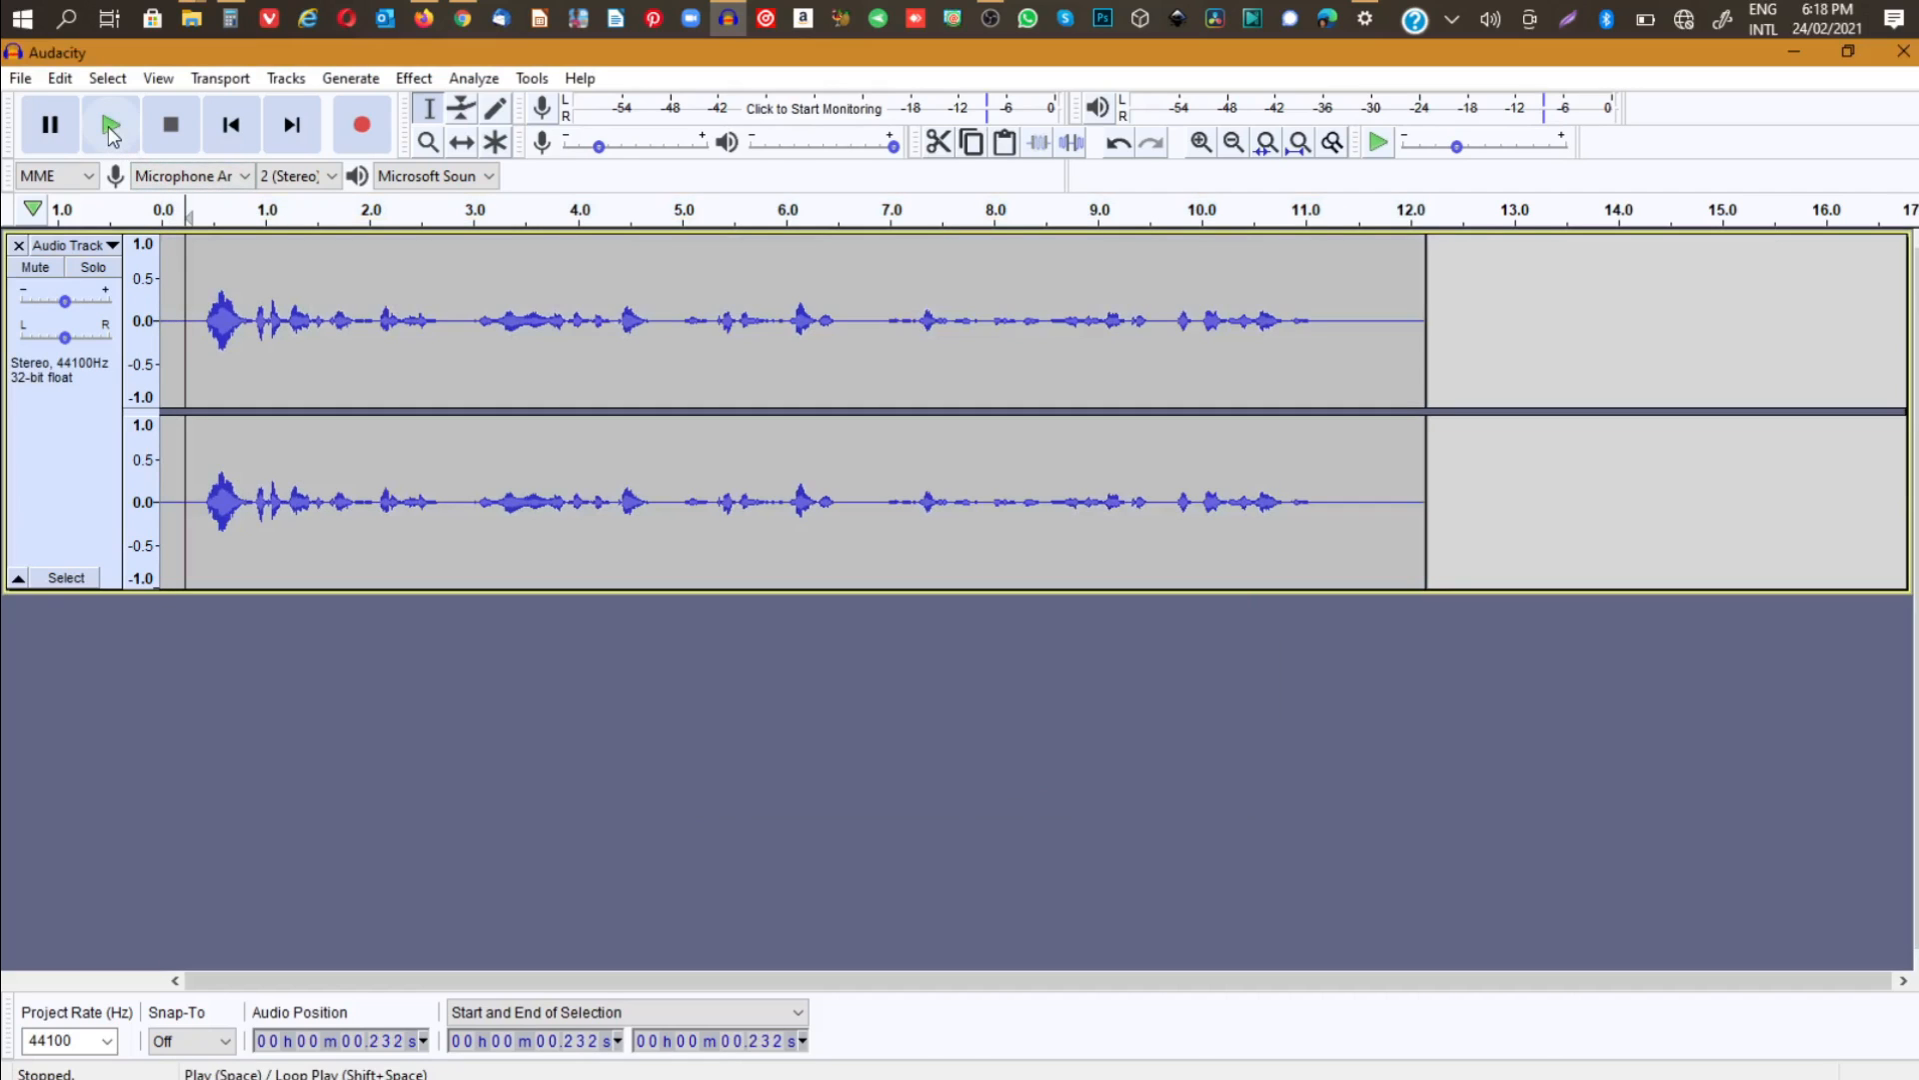
click(108, 126)
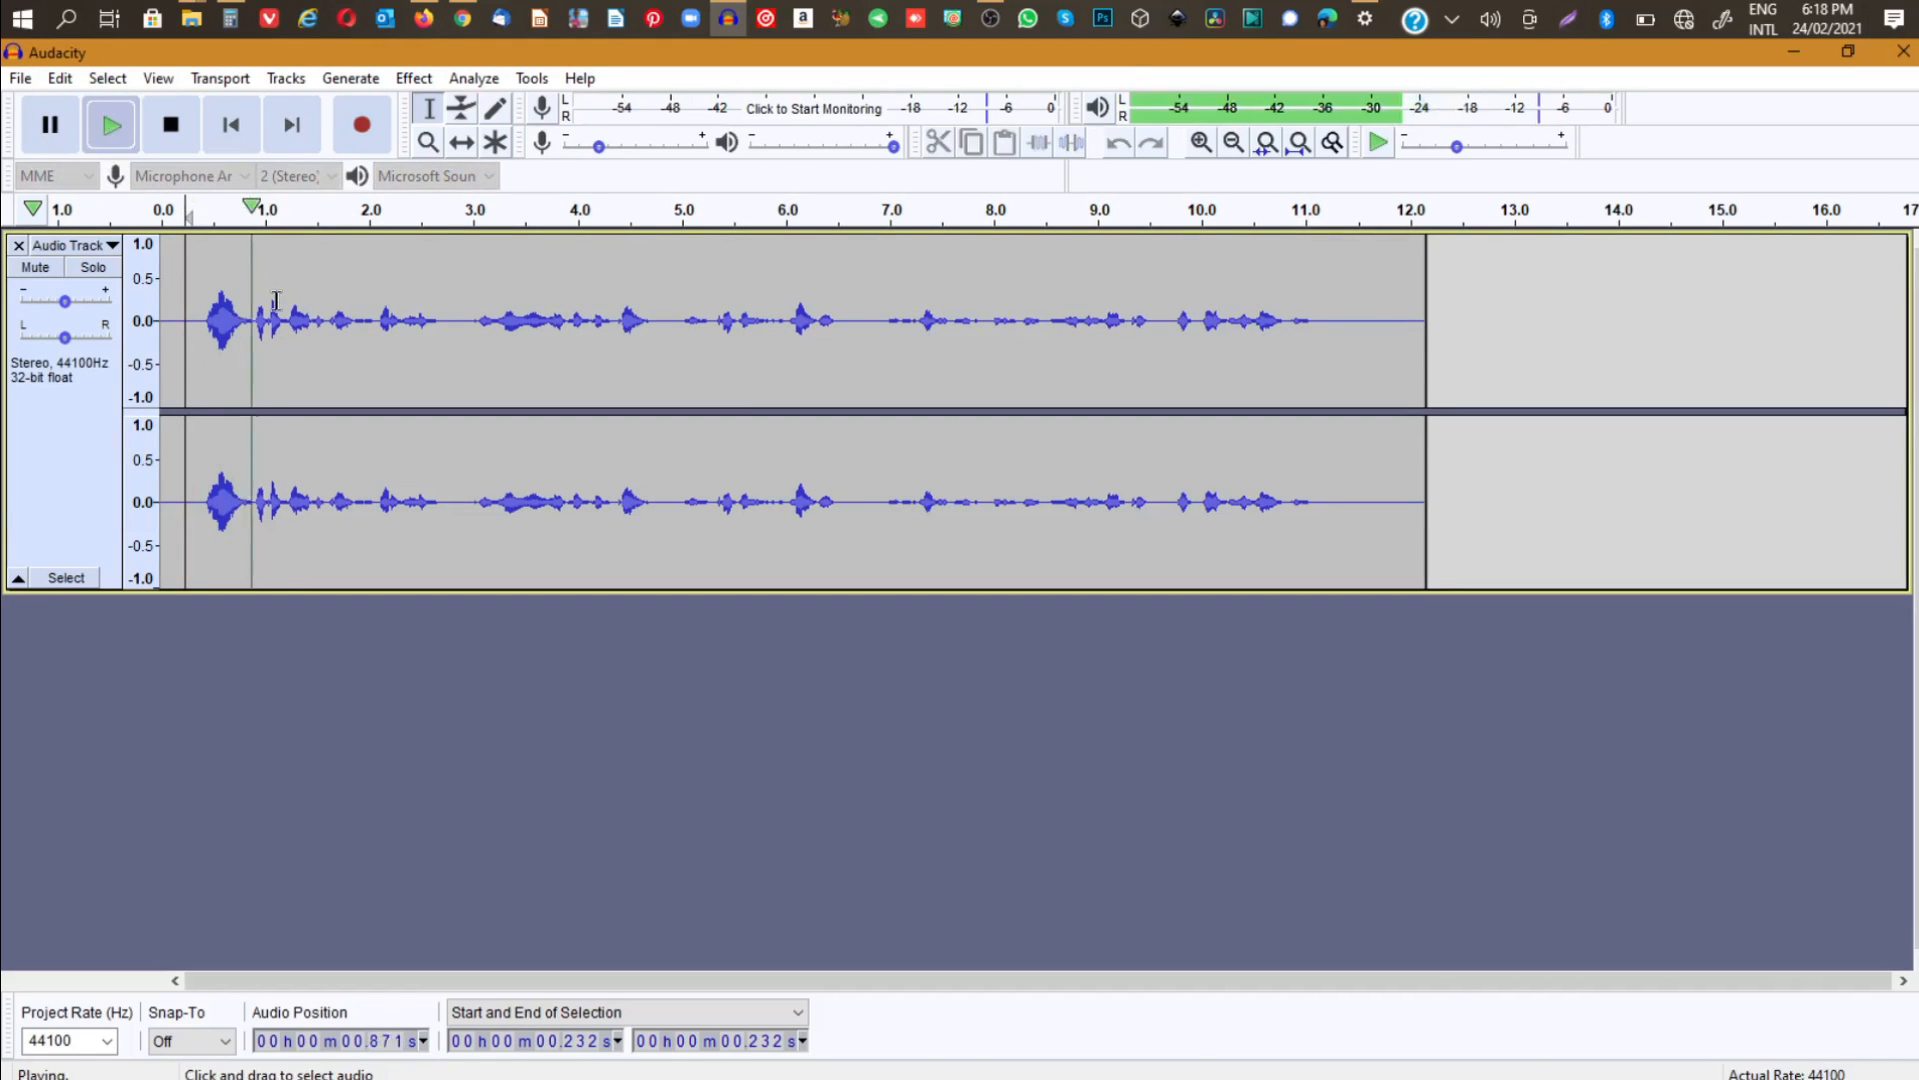
click(122, 130)
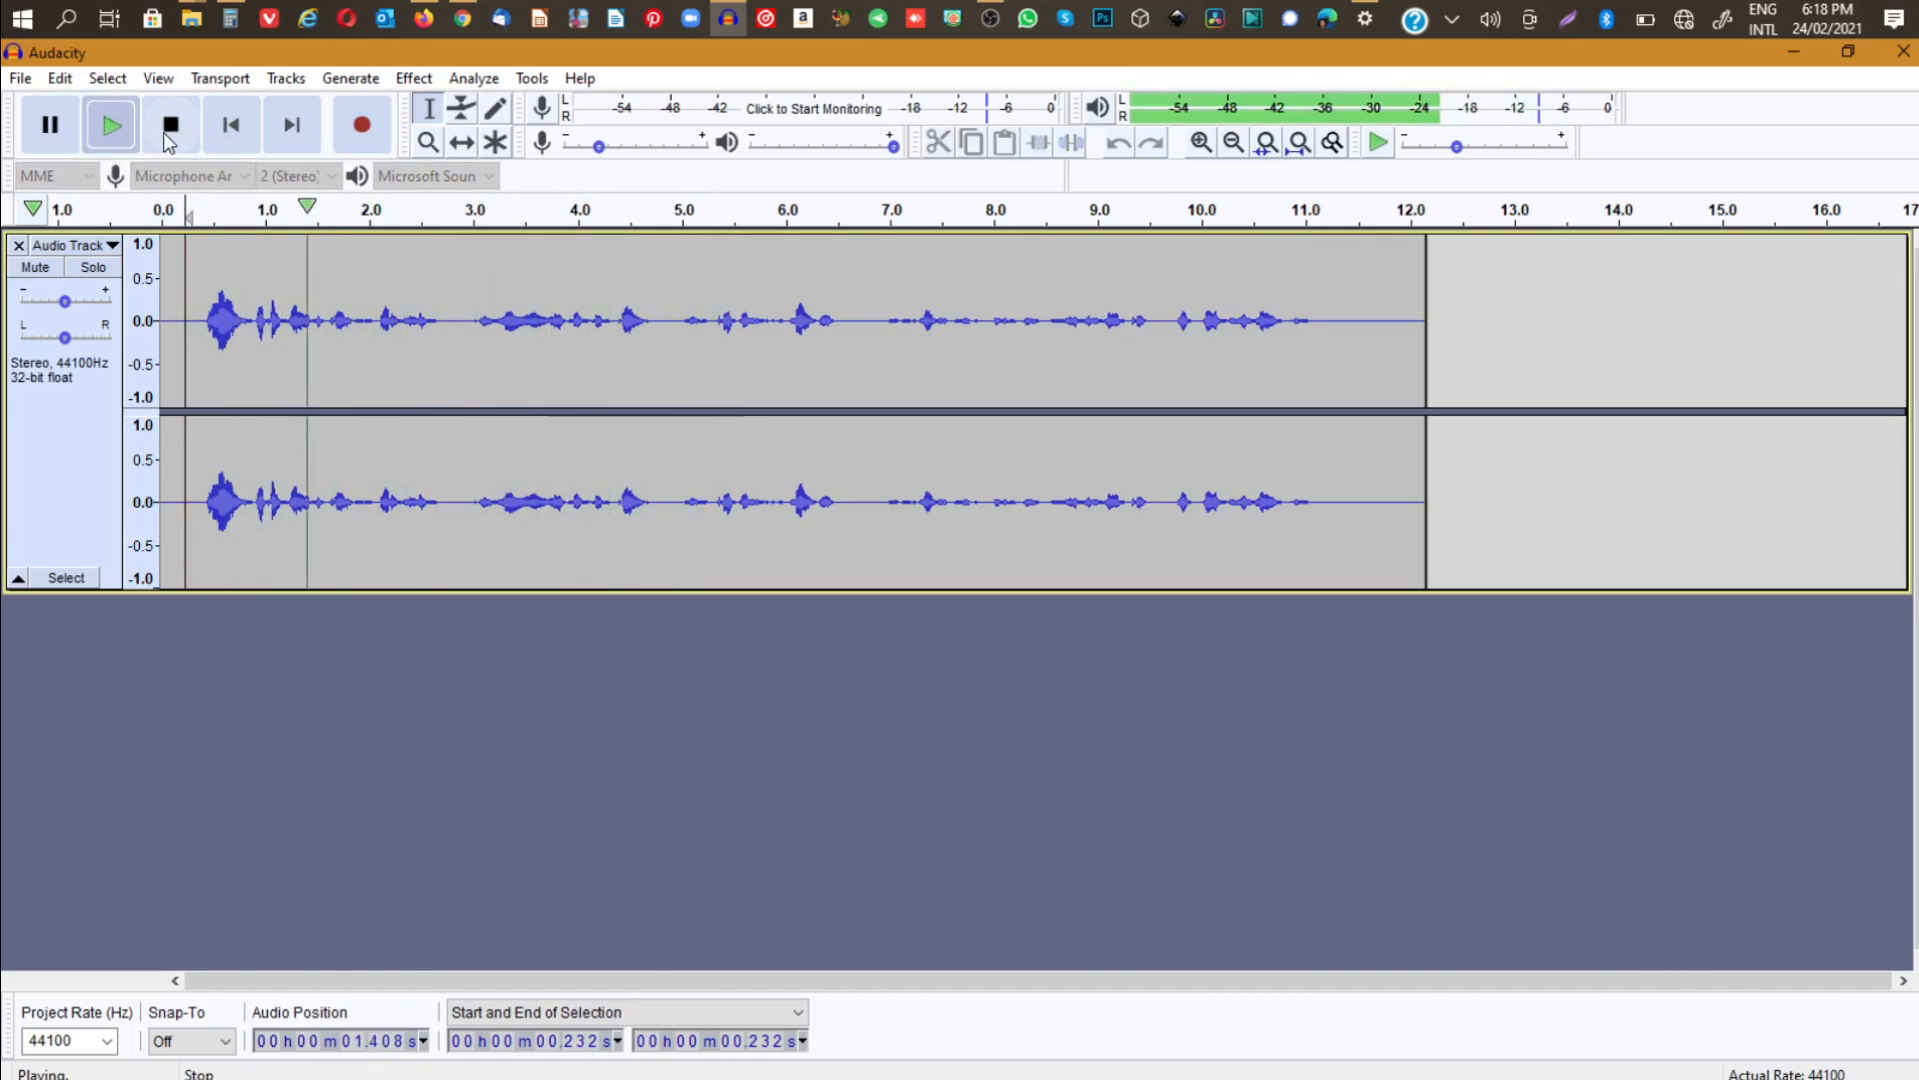
key(space)
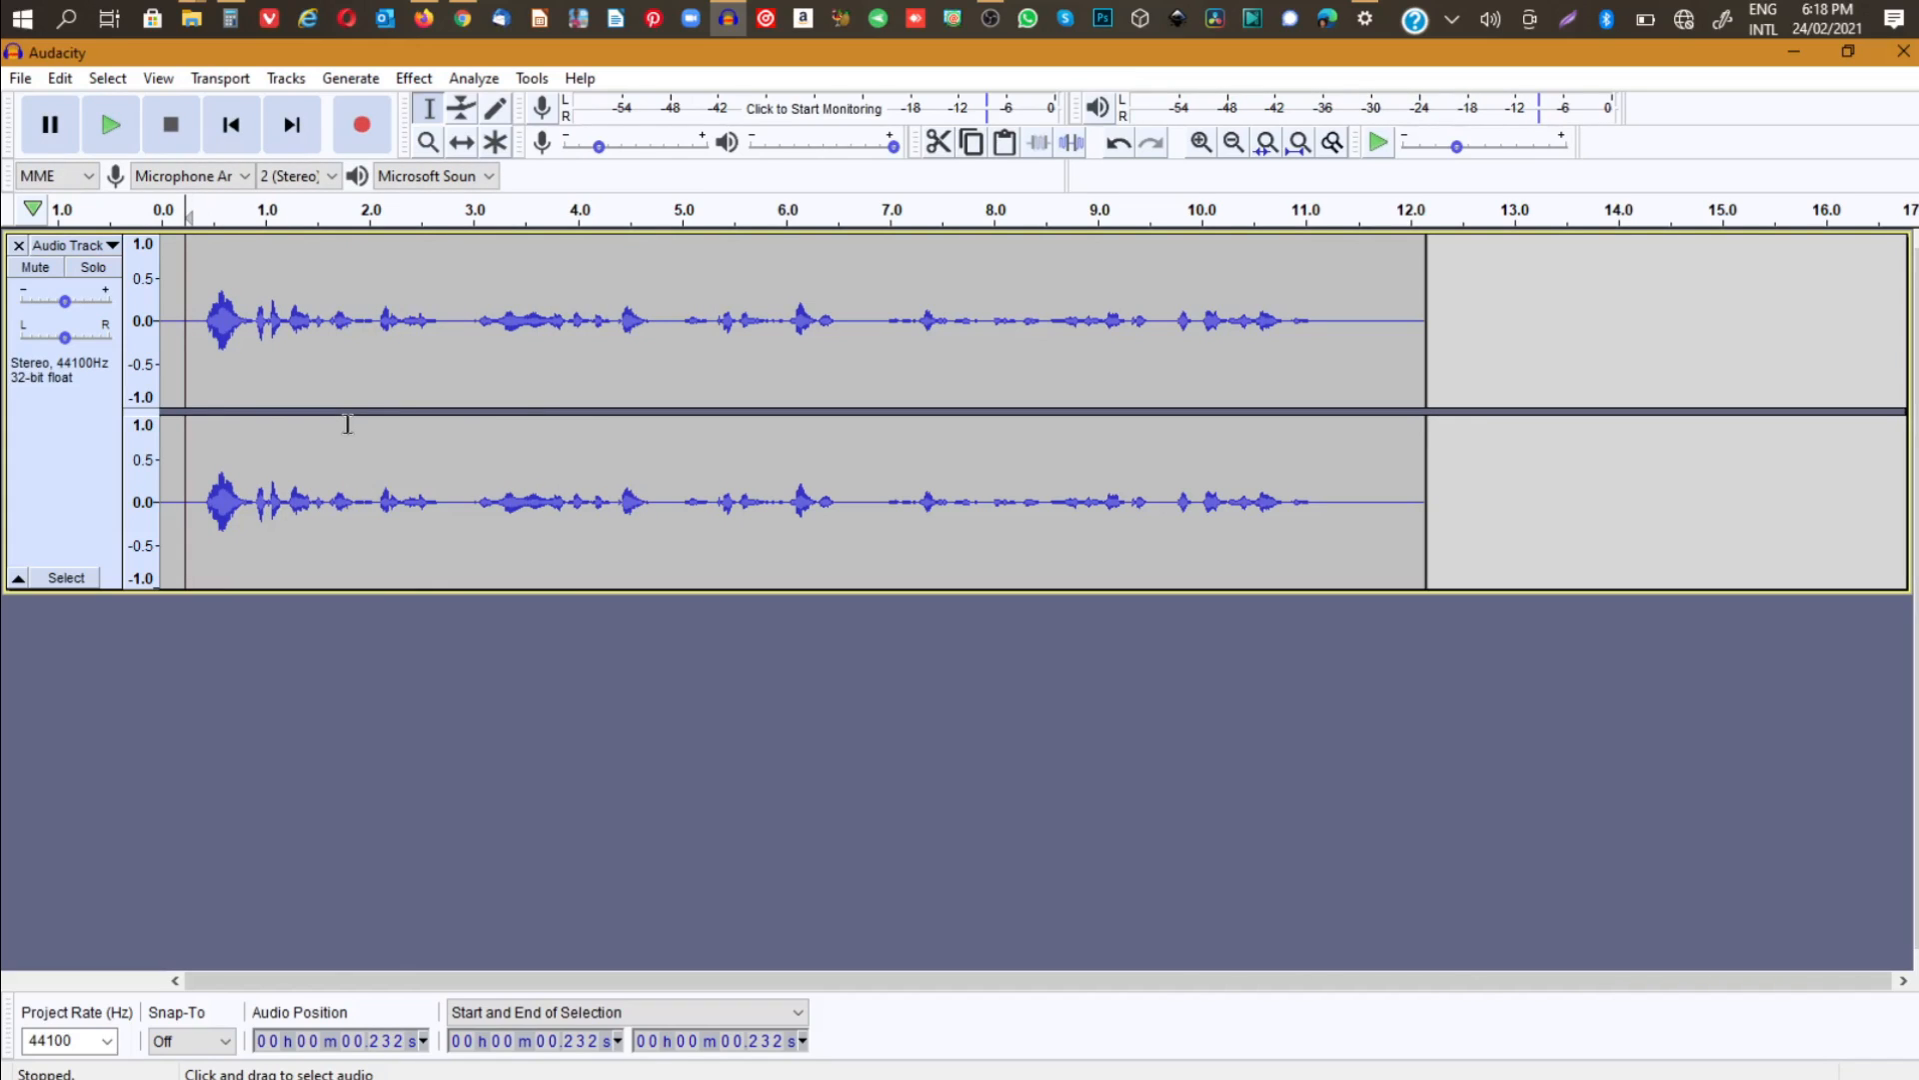